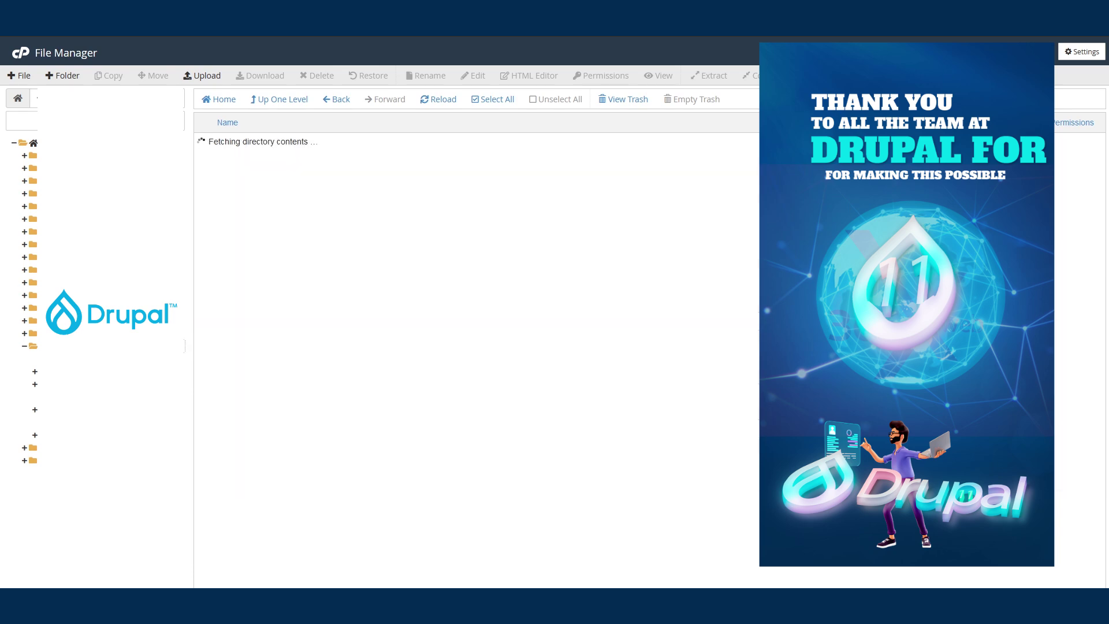
# - Permanently delete drupal-11.0.5.zip from the site root, skipping the trash
pyautogui.click(215, 324)
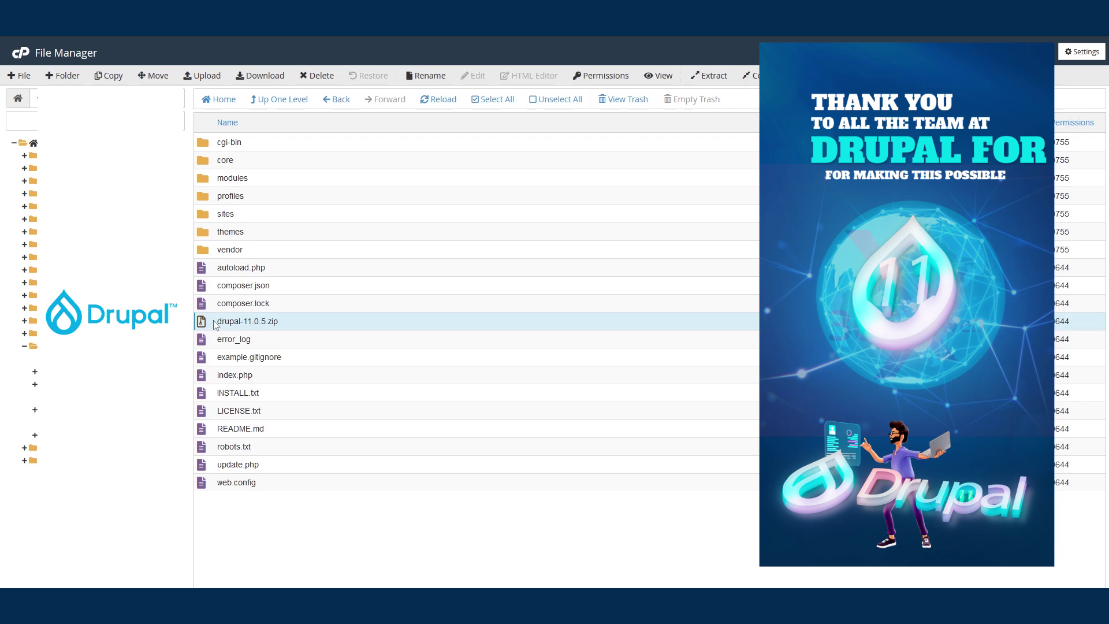
pyautogui.press('Delete')
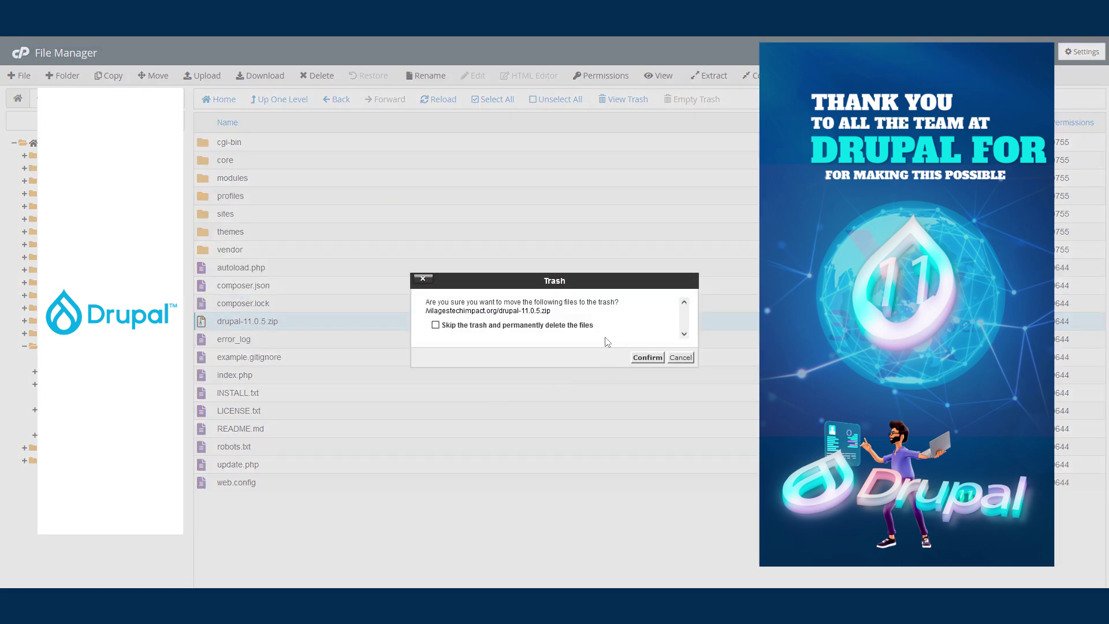
pyautogui.click(580, 326)
pyautogui.click(635, 359)
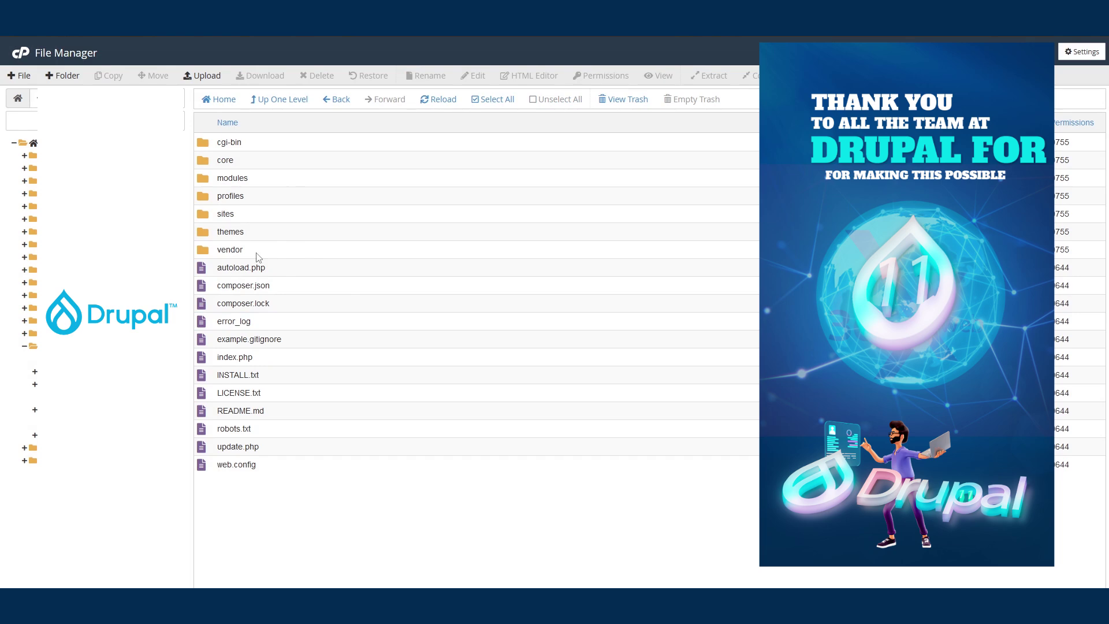
# - Open sites, look inside its default folder, then return to the sites listing
pyautogui.click(202, 219)
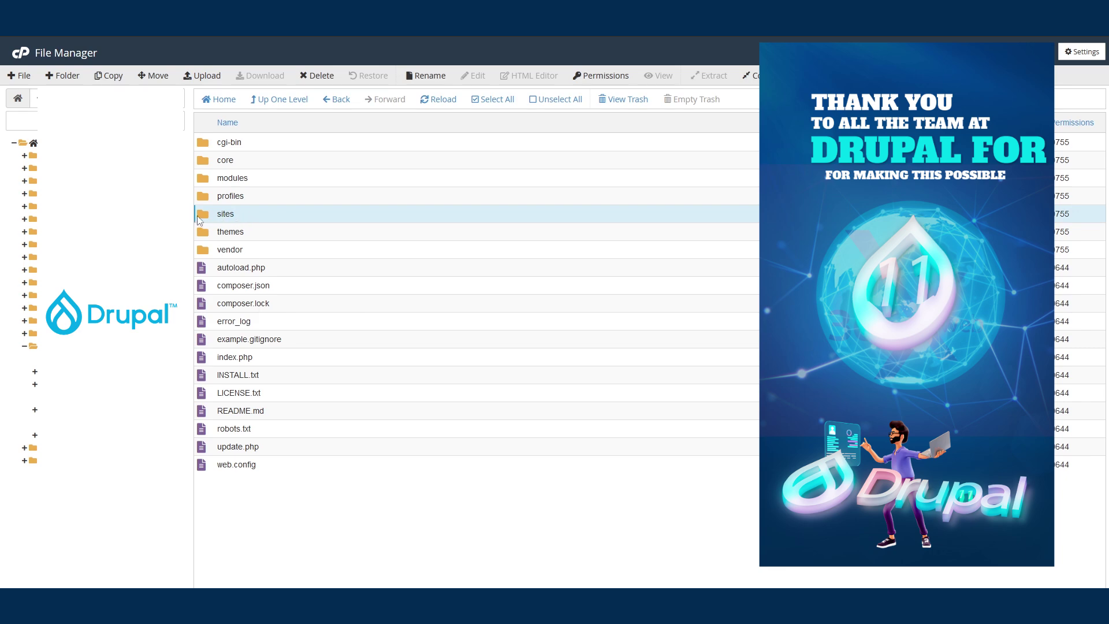
pyautogui.doubleClick(198, 217)
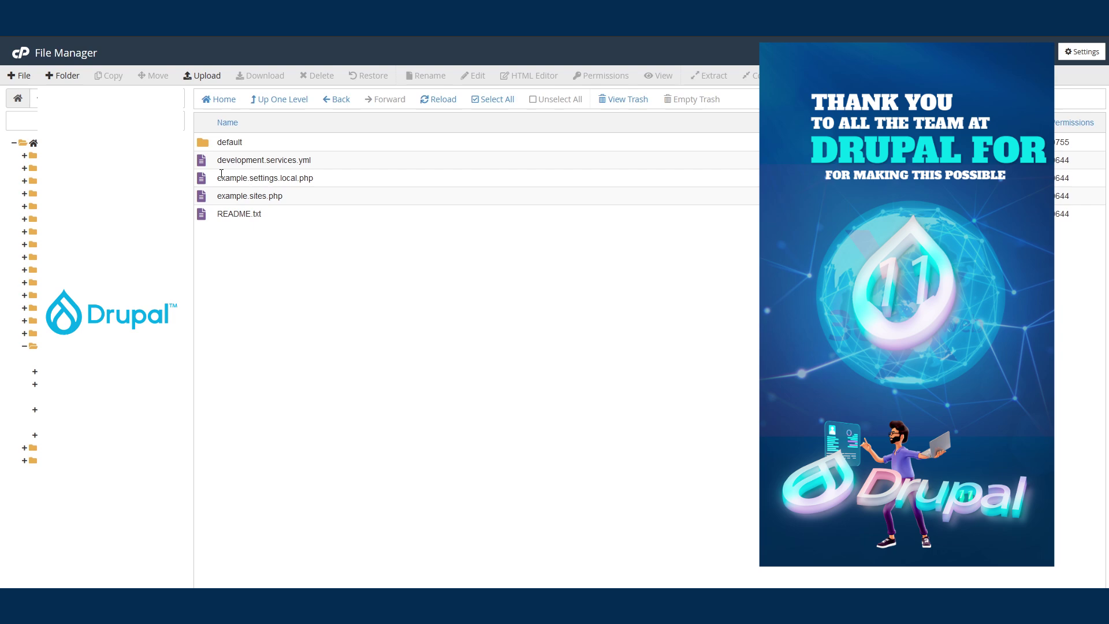
pyautogui.click(206, 146)
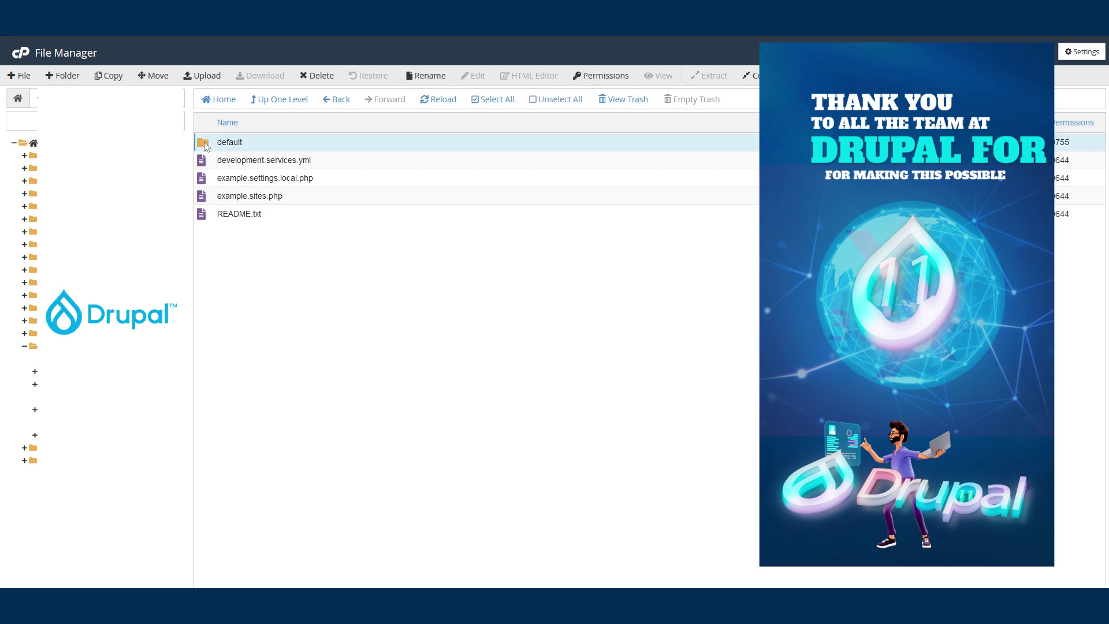
pyautogui.doubleClick(206, 146)
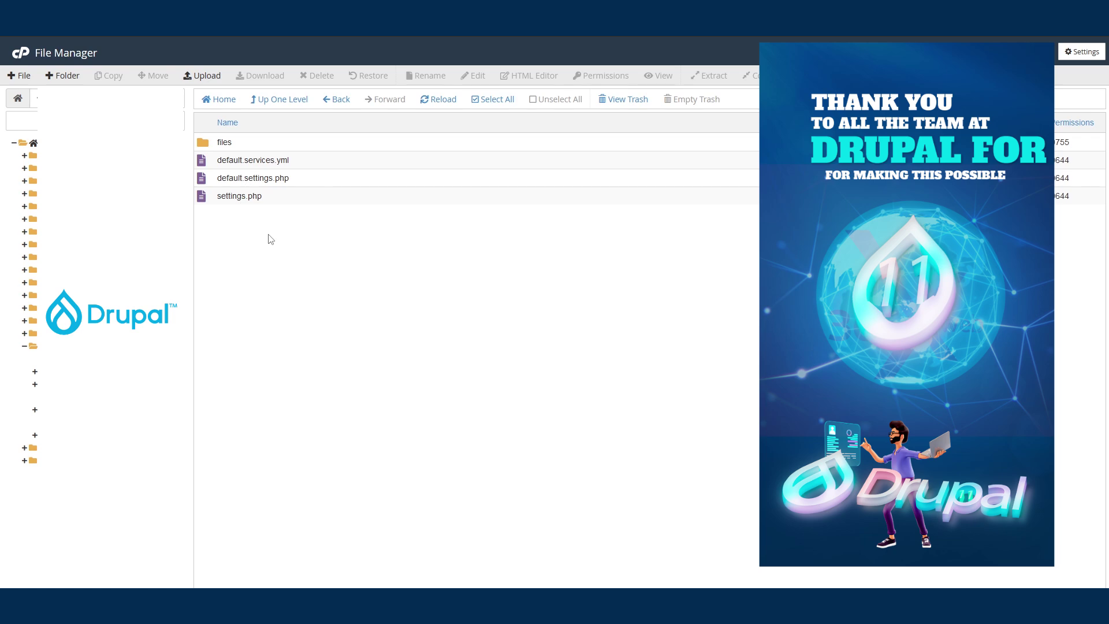
pyautogui.click(276, 100)
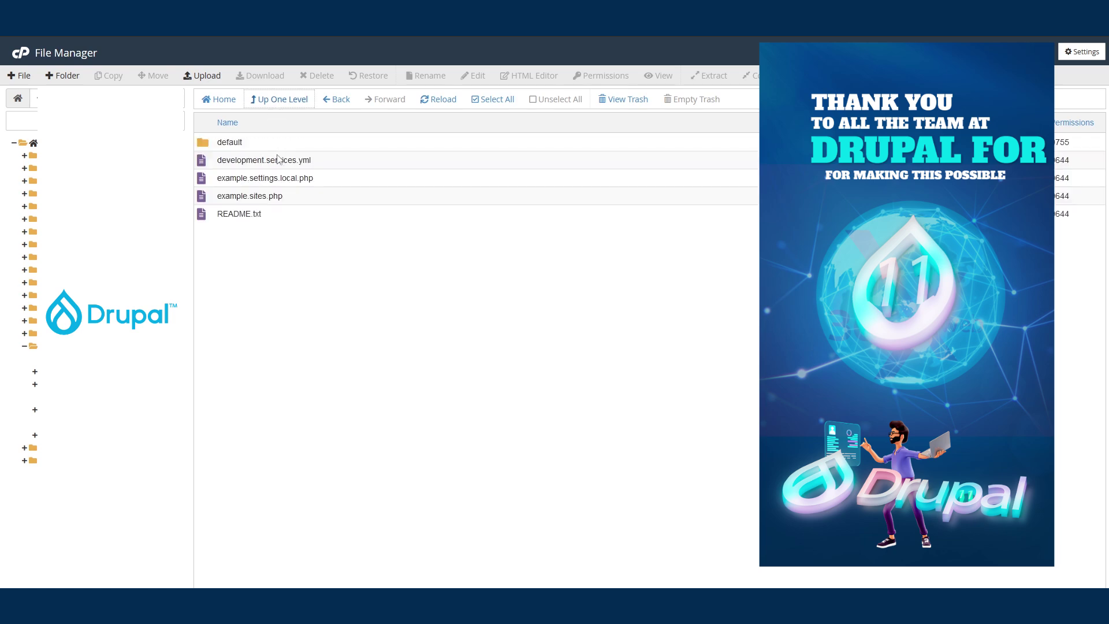
# - Apply 755 permissions to the default folder, keeping owner read, write and execute
pyautogui.rightClick(234, 143)
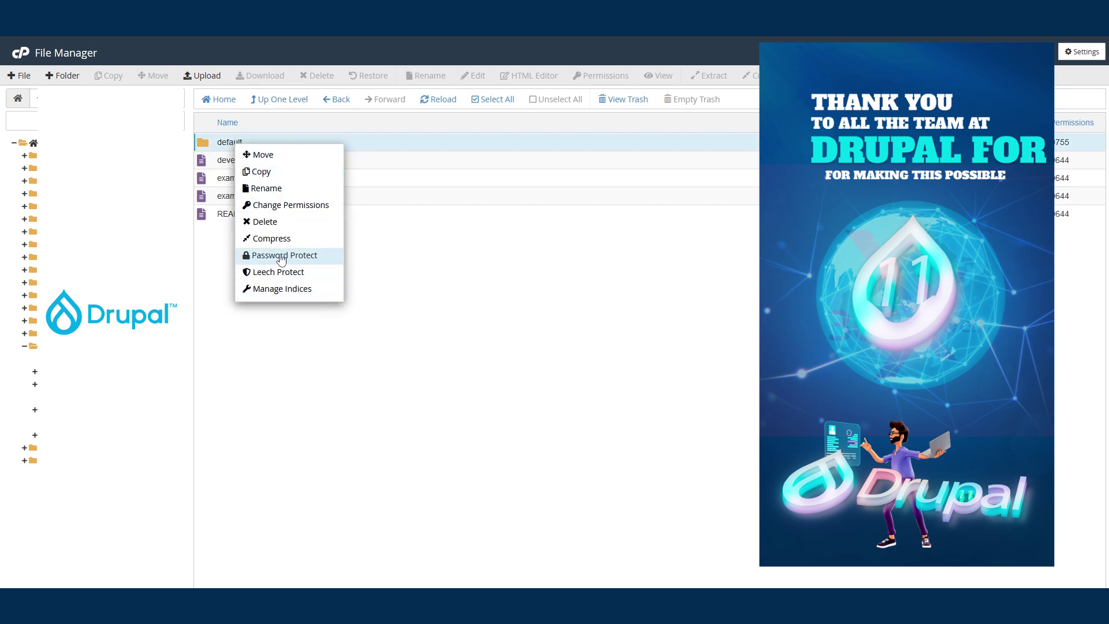
pyautogui.click(279, 208)
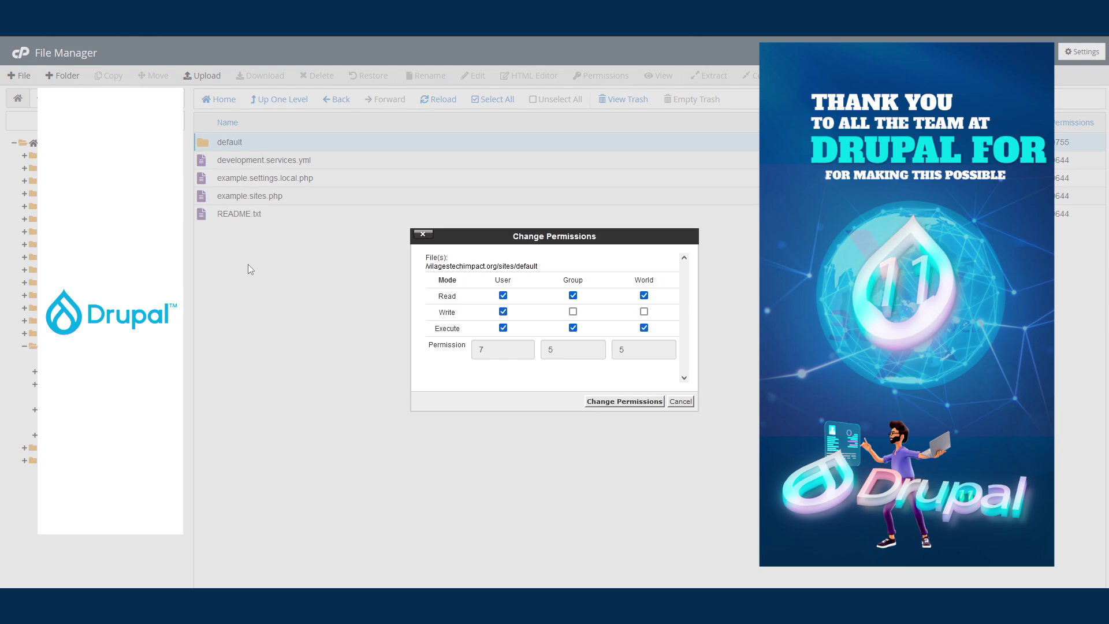
pyautogui.click(503, 312)
pyautogui.click(503, 311)
pyautogui.click(503, 312)
pyautogui.click(503, 311)
pyautogui.click(591, 404)
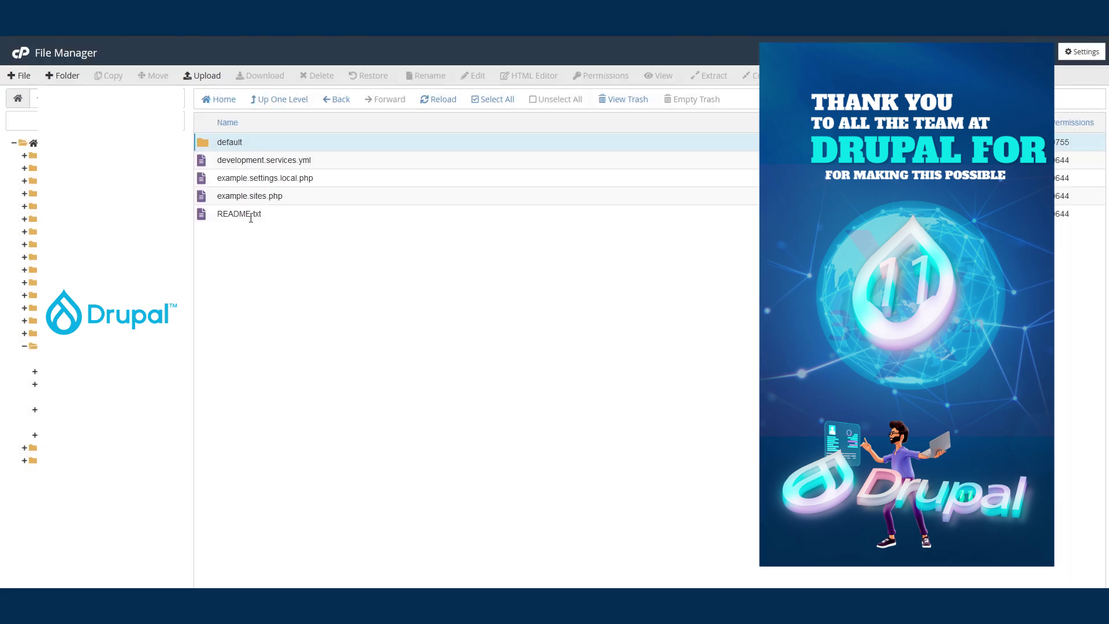
# - Open the default folder and set settings.php to 644, keeping owner write access
pyautogui.doubleClick(231, 143)
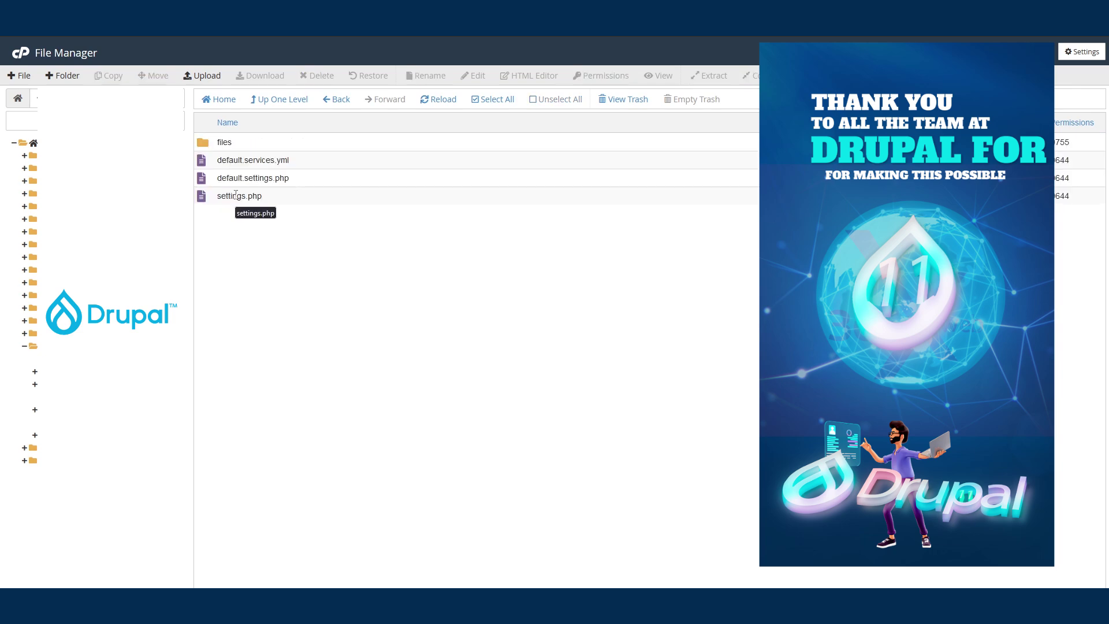
pyautogui.rightClick(235, 196)
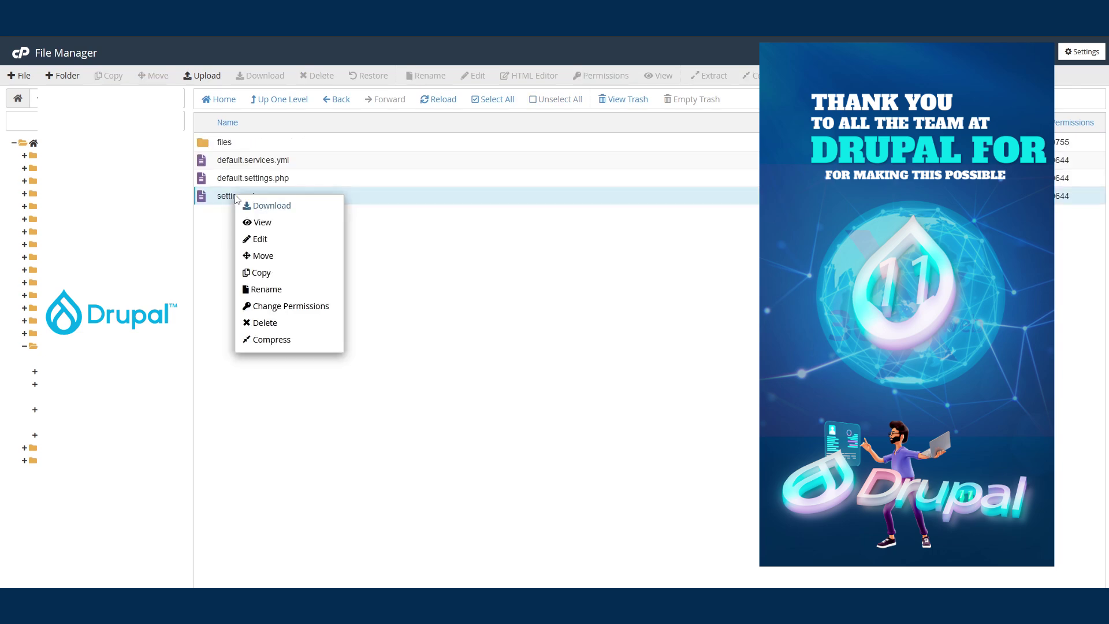
pyautogui.click(300, 313)
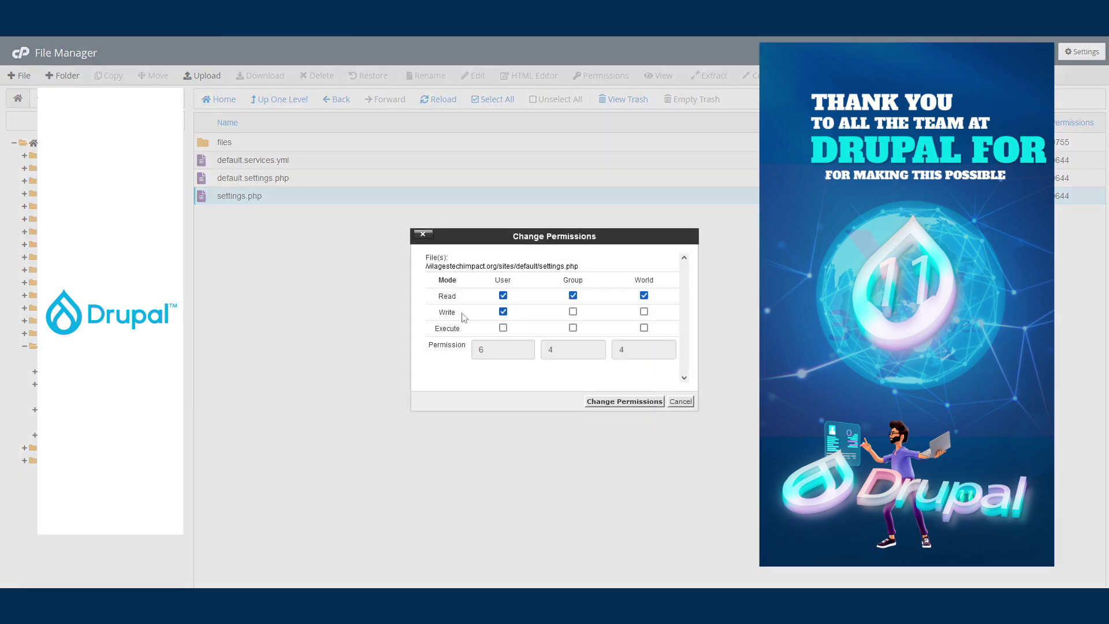
pyautogui.click(503, 311)
pyautogui.click(503, 311)
pyautogui.click(624, 401)
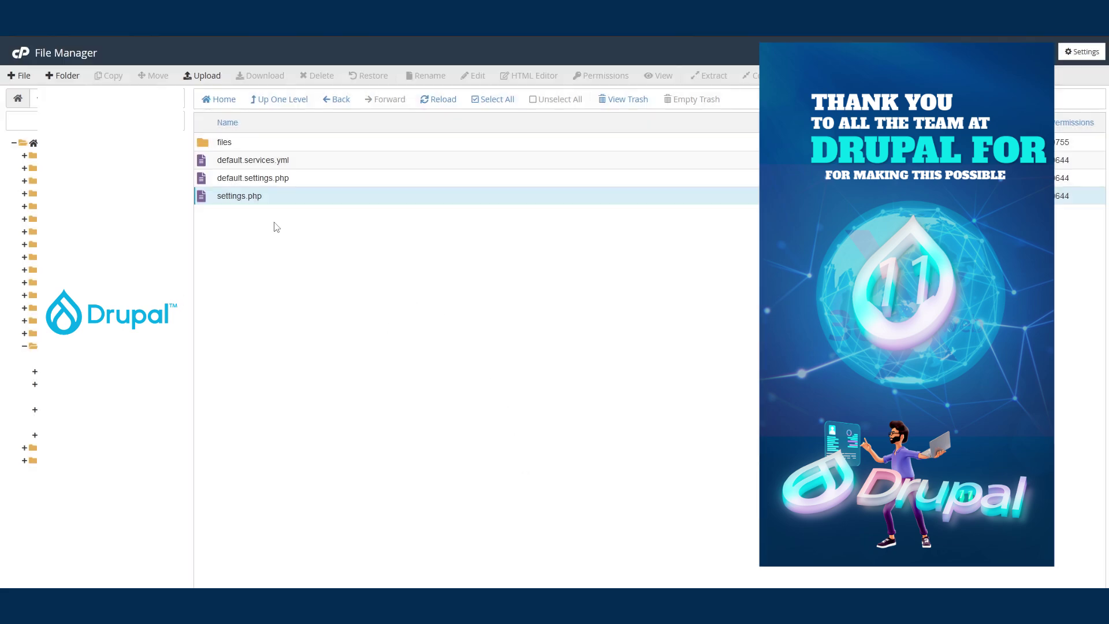
# - Edit settings.php and paste the three debug settings lines on a new line after line 905
pyautogui.rightClick(211, 201)
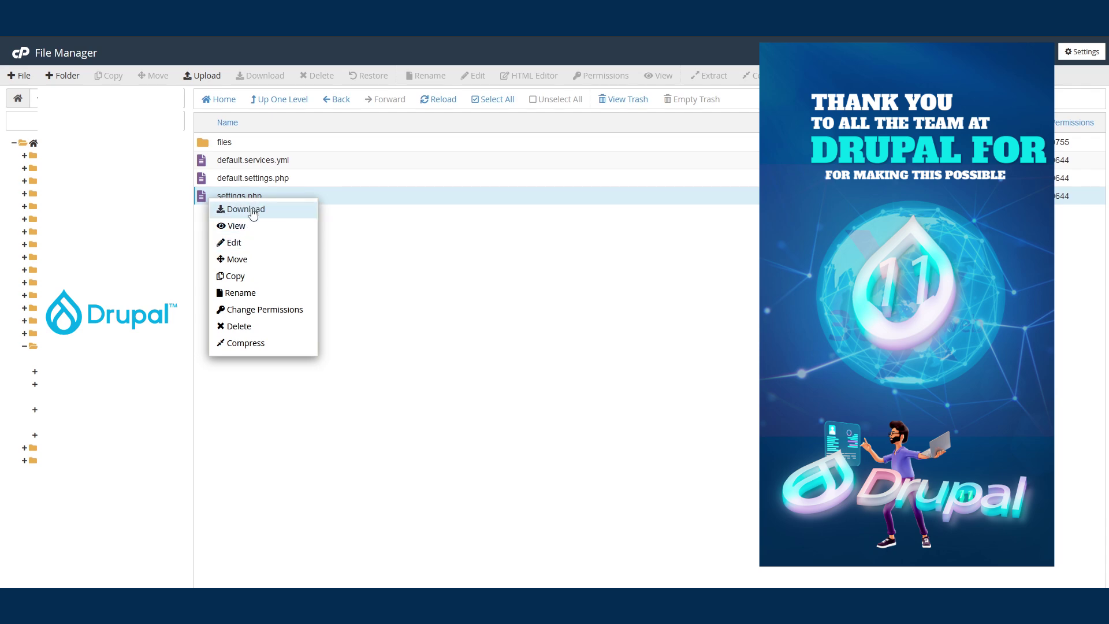
pyautogui.click(248, 245)
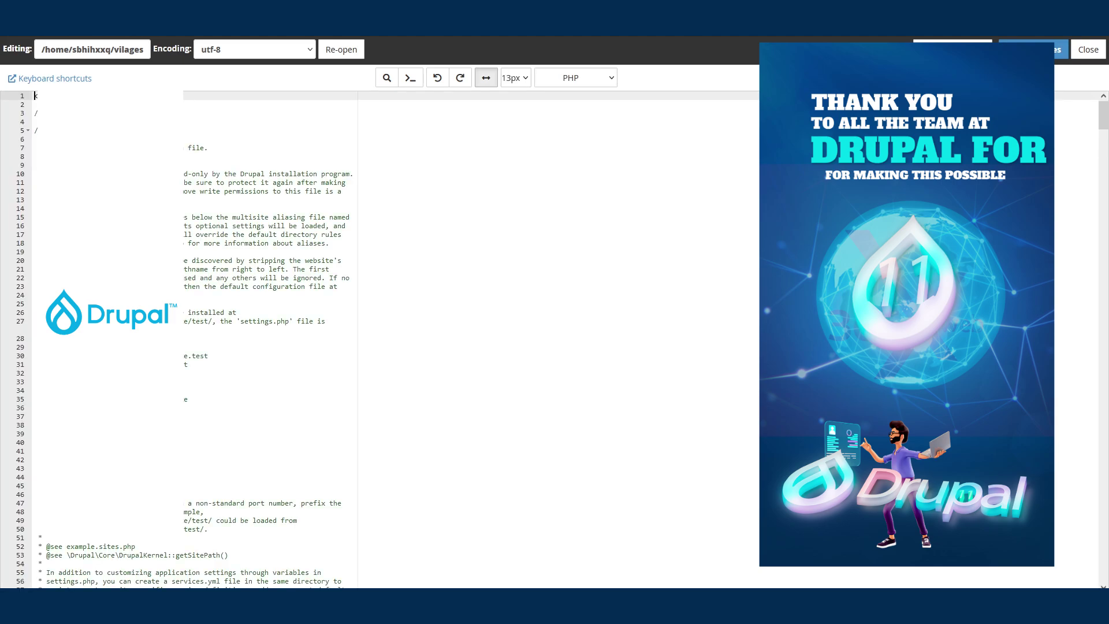
pyautogui.scroll(-20, 200, 538)
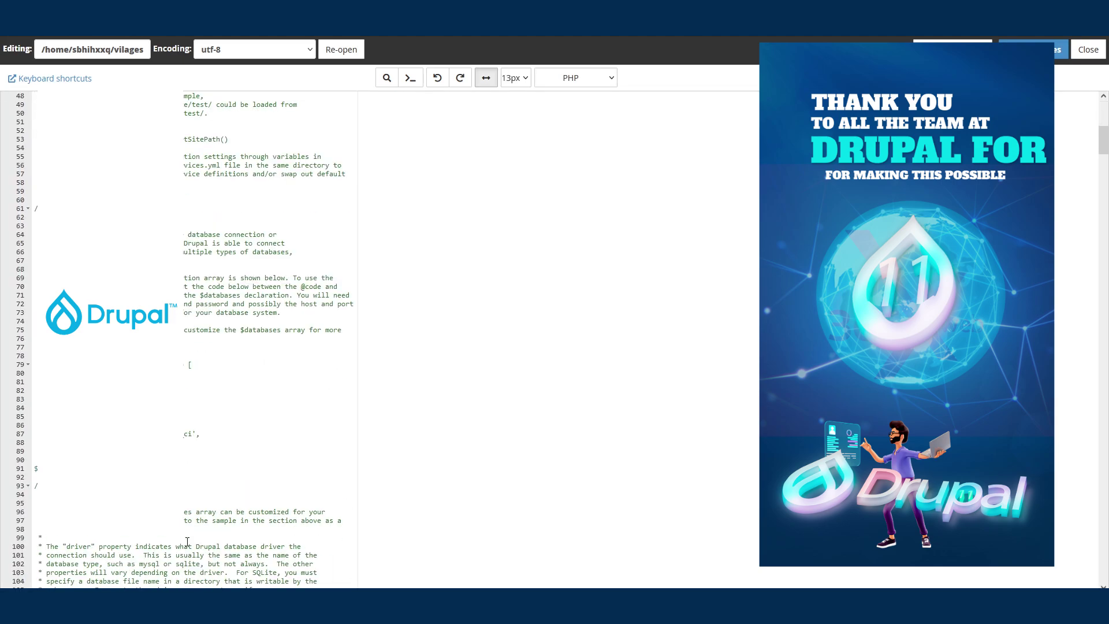
pyautogui.scroll(-20, 184, 541)
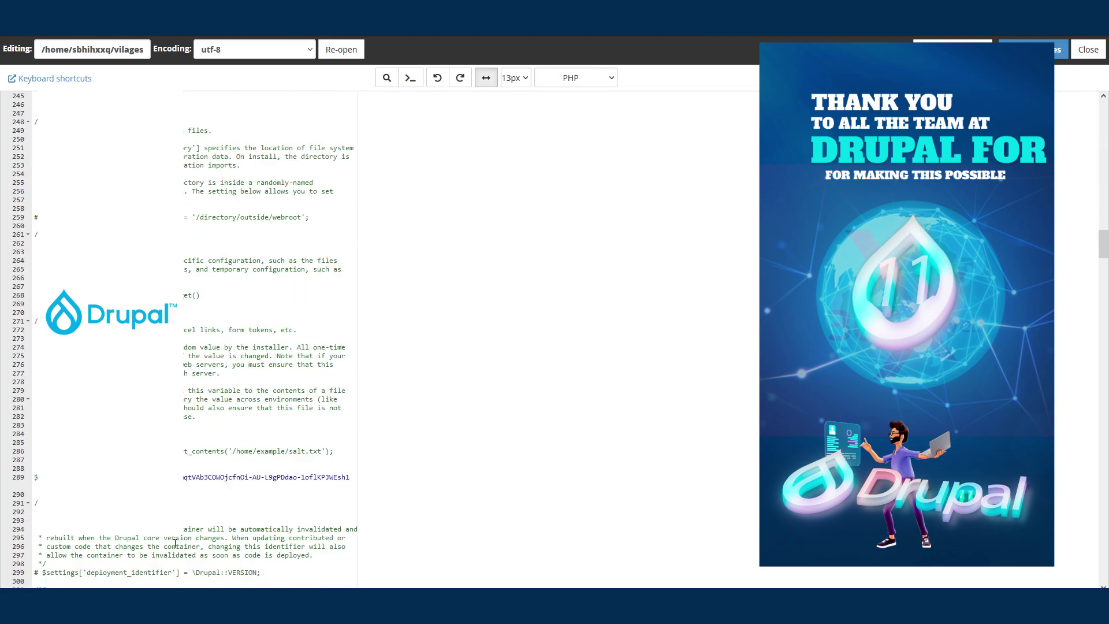
pyautogui.scroll(-20, 186, 551)
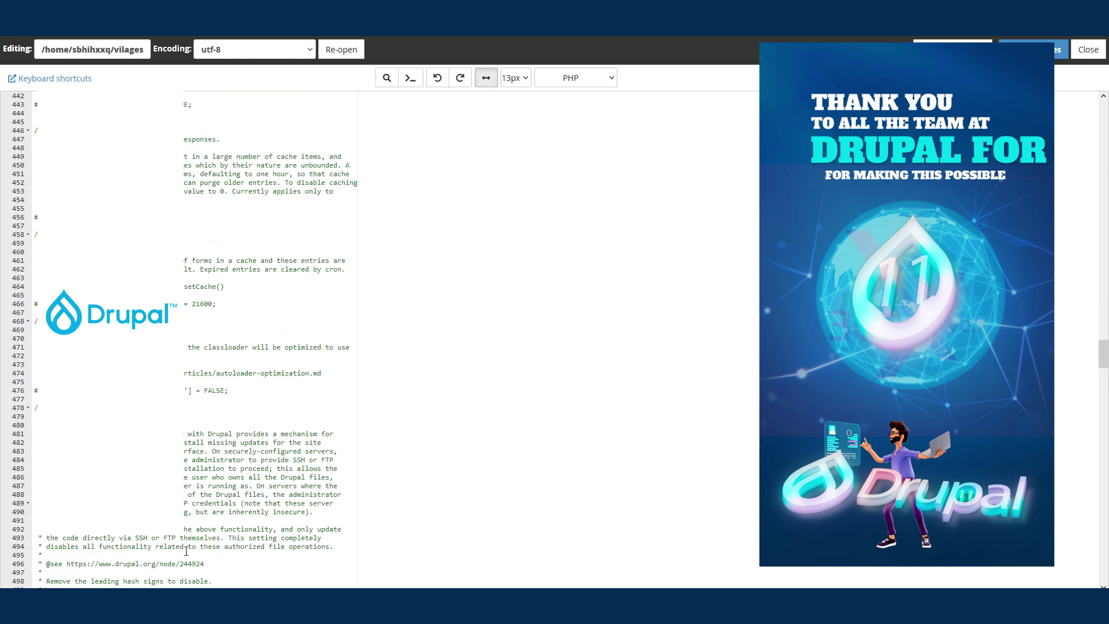
pyautogui.scroll(-20, 193, 552)
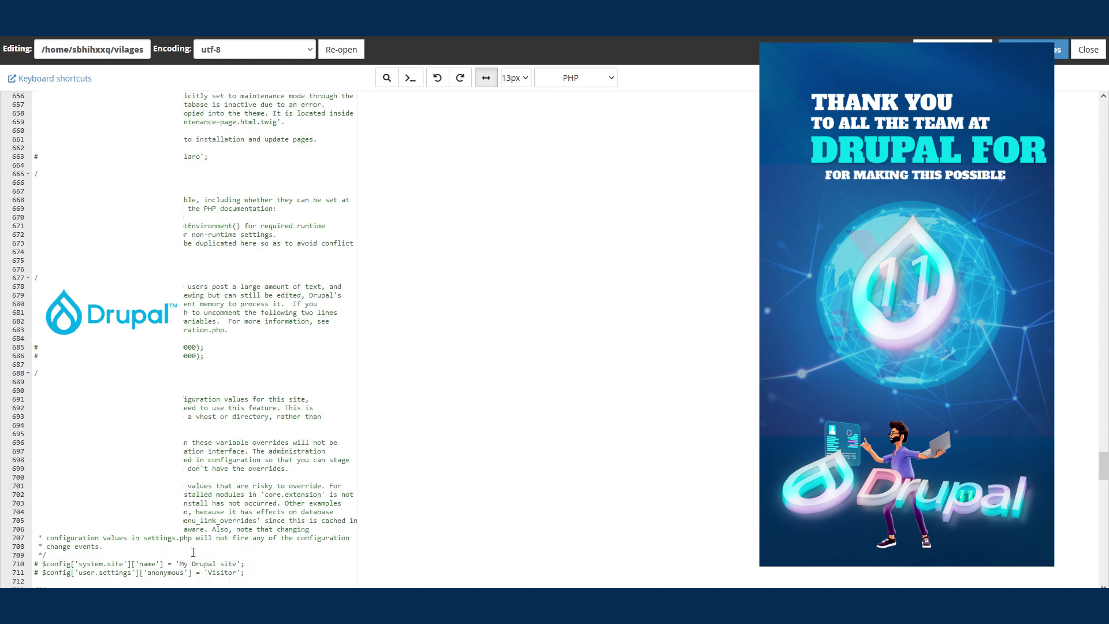
pyautogui.scroll(-8, 195, 552)
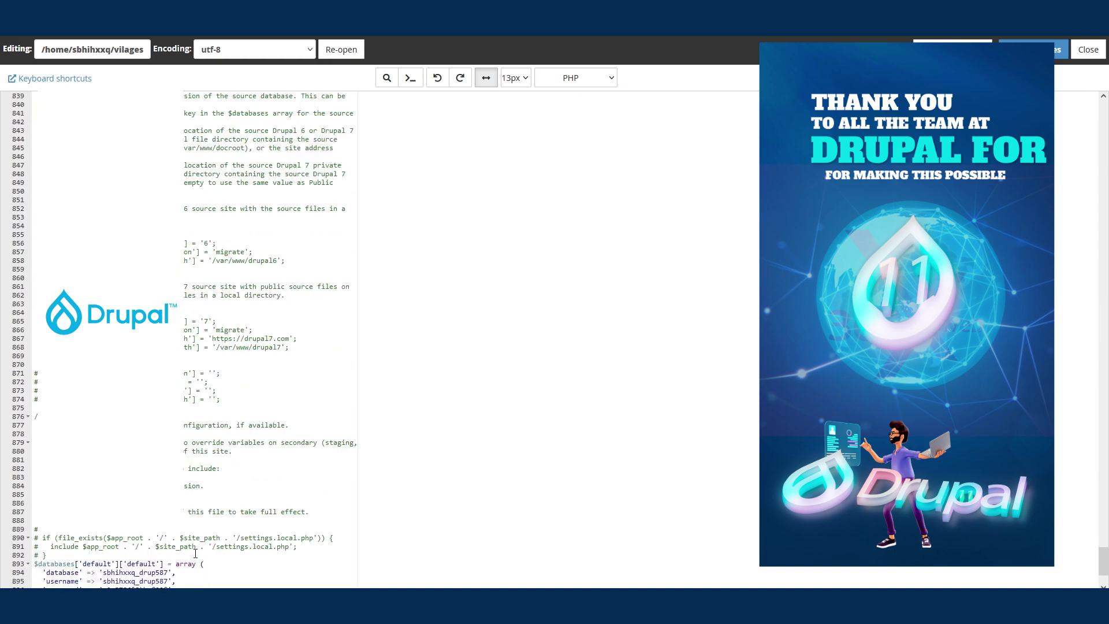
pyautogui.click(269, 574)
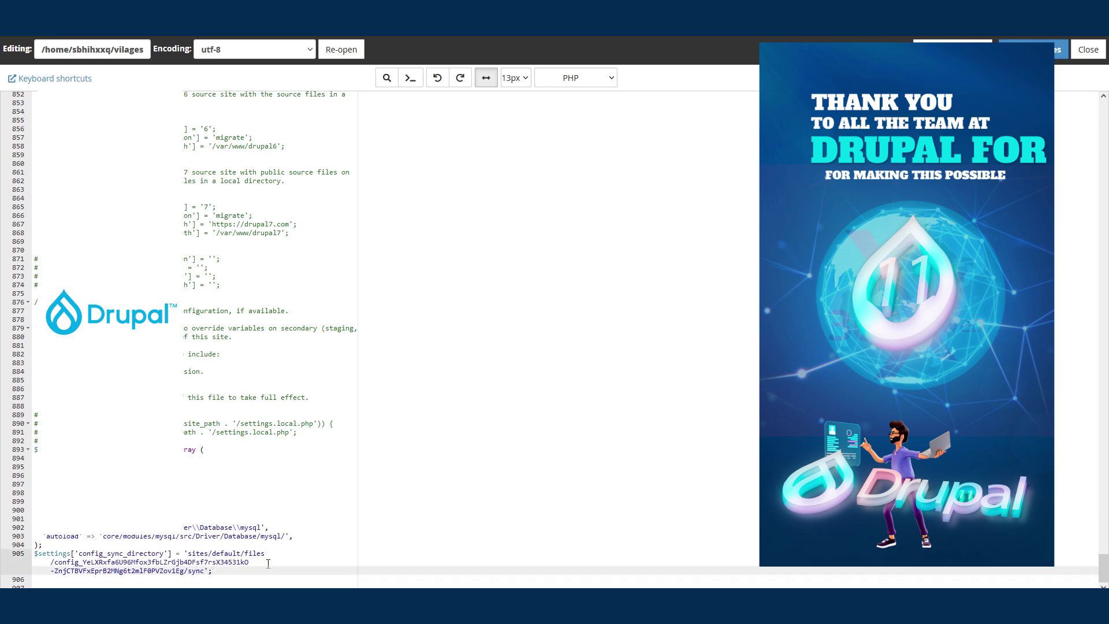
pyautogui.press('Return')
pyautogui.press('Return')
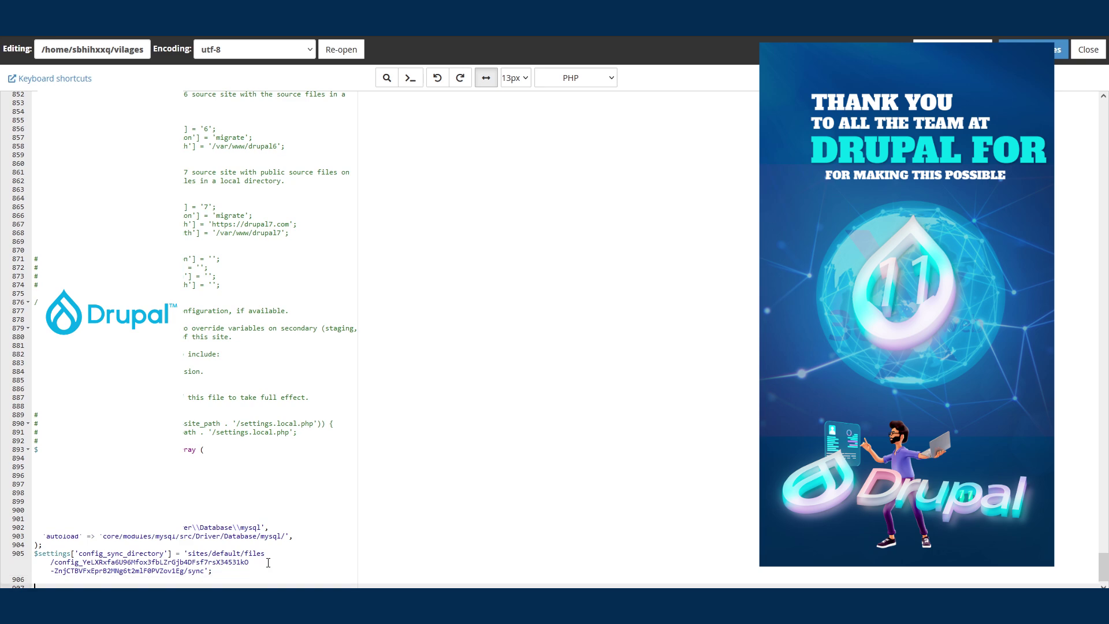
pyautogui.hotkey('ctrl', 'v')
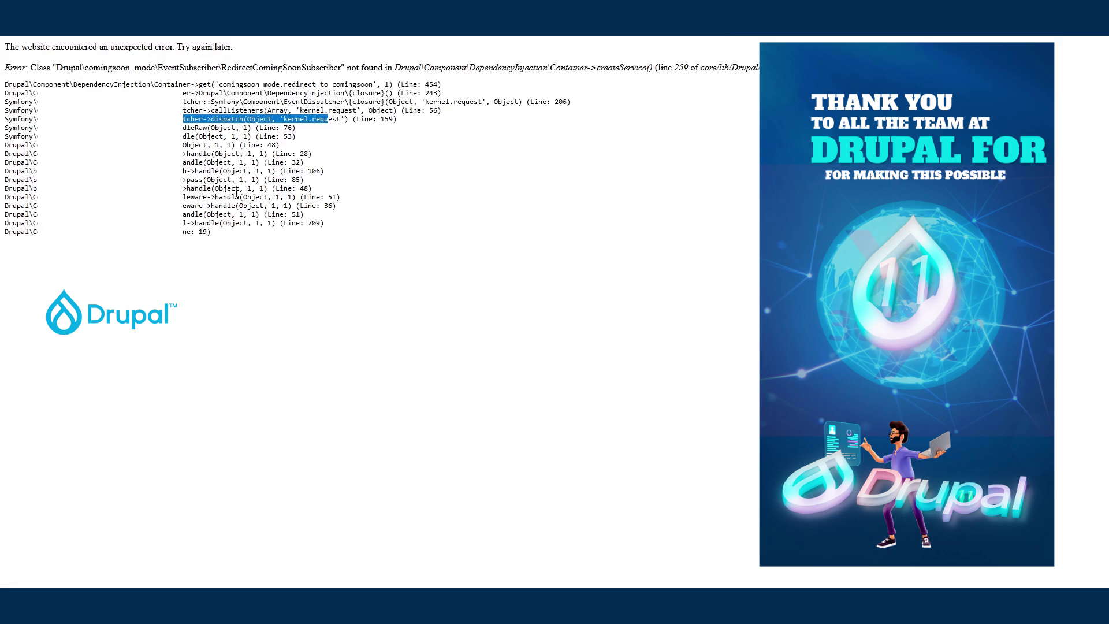
pyautogui.click(237, 193)
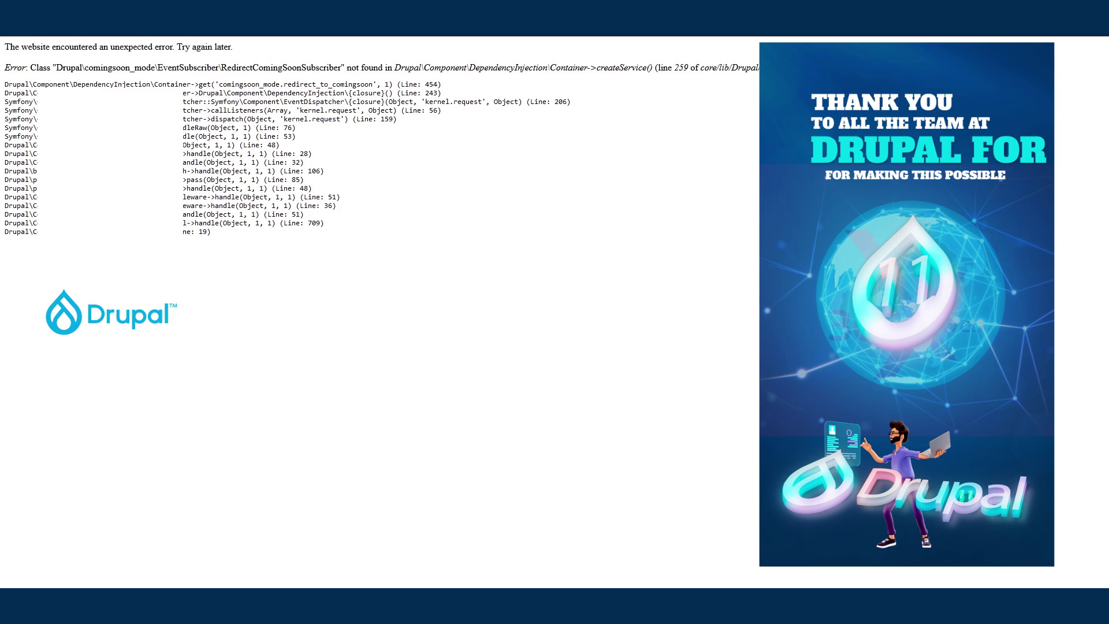
pyautogui.moveTo(183, 110)
pyautogui.mouseDown()
pyautogui.moveTo(341, 197)
pyautogui.moveTo(182, 171)
pyautogui.mouseUp()
pyautogui.click(324, 217)
pyautogui.moveTo(268, 238)
pyautogui.mouseDown()
pyautogui.moveTo(182, 117)
pyautogui.moveTo(5, 68)
pyautogui.moveTo(185, 92)
pyautogui.moveTo(4, 68)
pyautogui.moveTo(183, 189)
pyautogui.mouseUp()
pyautogui.click(230, 149)
# - Note the comingsoon_mode name in the trace, then open vilagestechimpact.org's modules folder
pyautogui.moveTo(221, 86)
pyautogui.mouseDown()
pyautogui.moveTo(366, 85)
pyautogui.moveTo(250, 85)
pyautogui.moveTo(284, 83)
pyautogui.mouseUp()
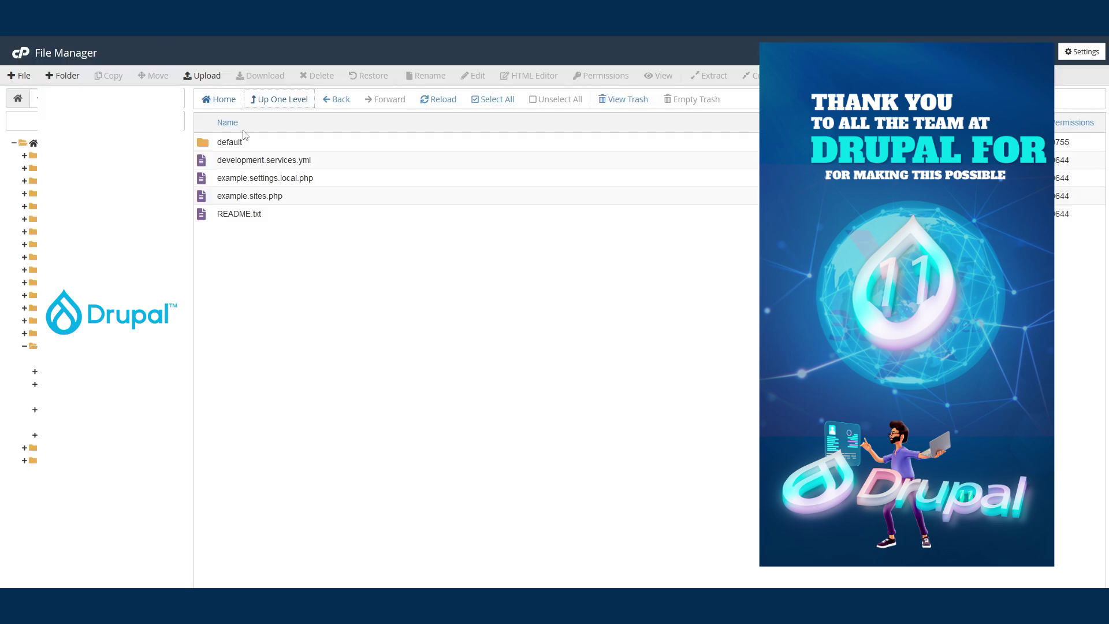
pyautogui.click(275, 102)
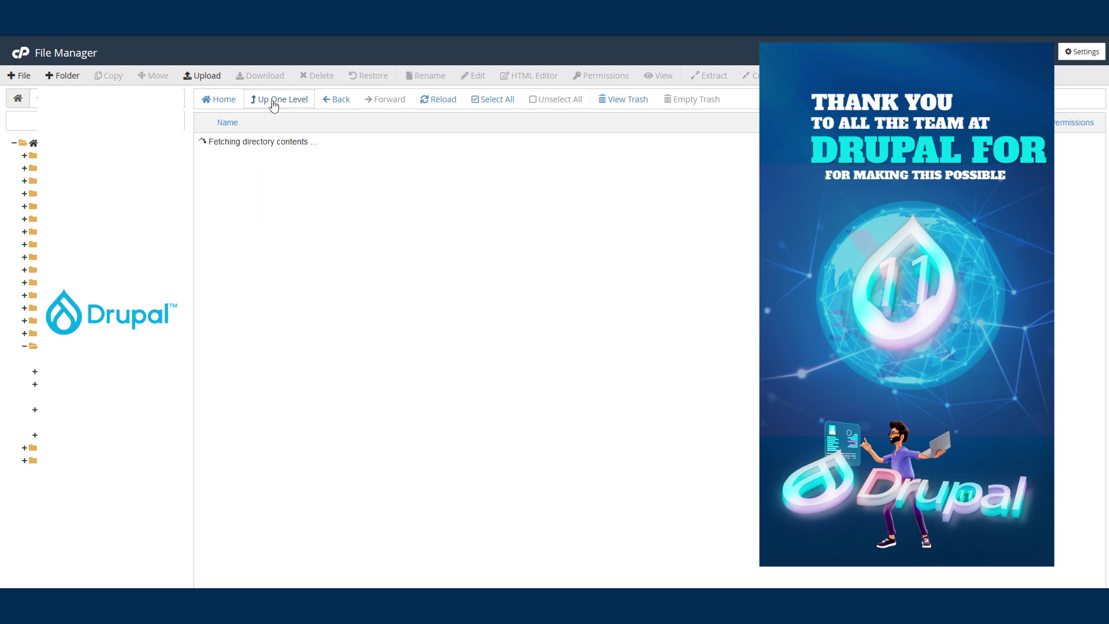
pyautogui.click(274, 103)
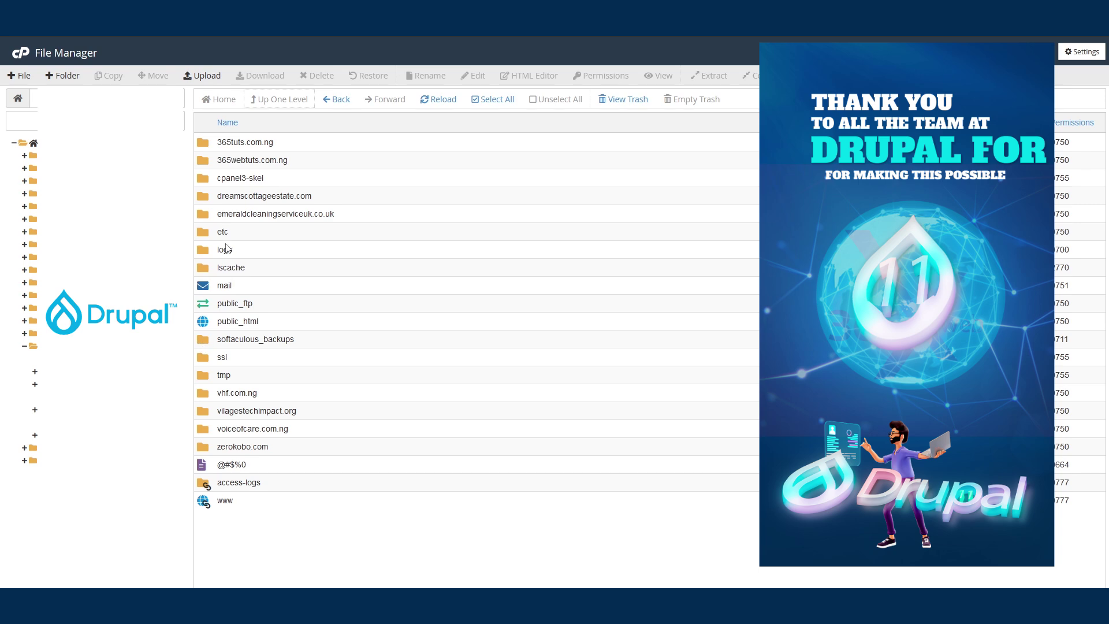
pyautogui.doubleClick(207, 414)
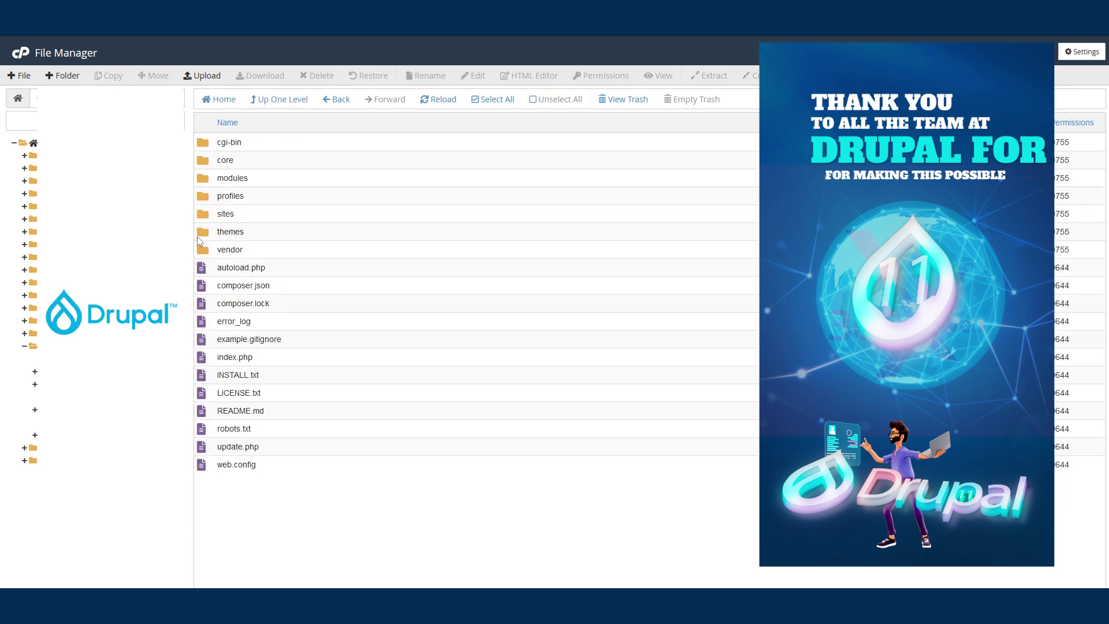
pyautogui.doubleClick(210, 180)
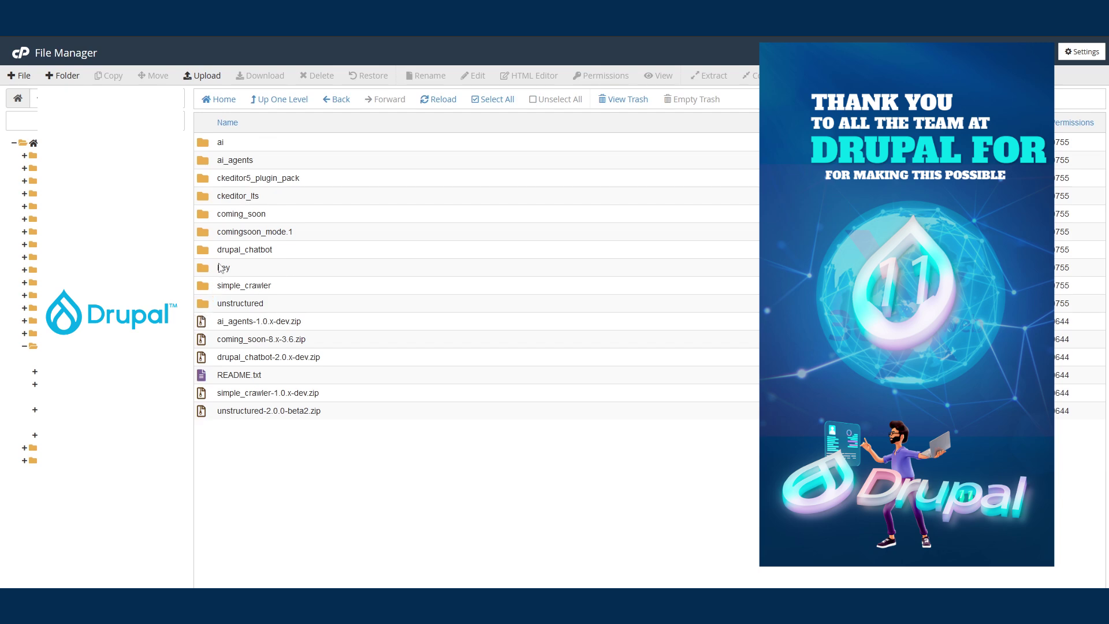
# - Permanently delete the comingsoon_mode.1 module folder, skipping the trash
pyautogui.click(291, 231)
pyautogui.rightClick(292, 232)
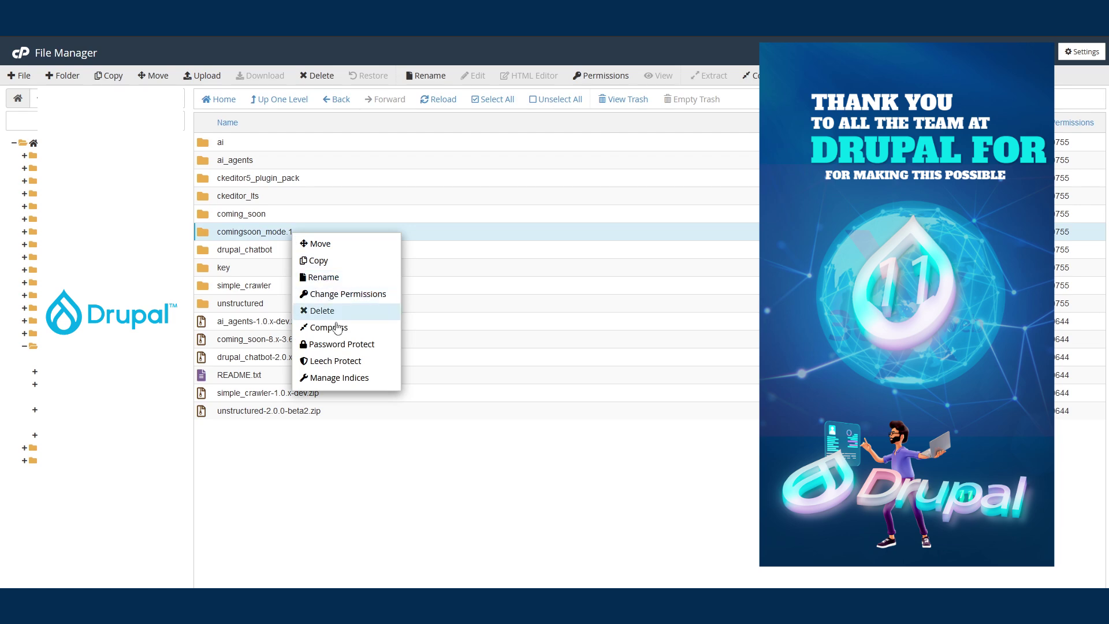
pyautogui.click(263, 232)
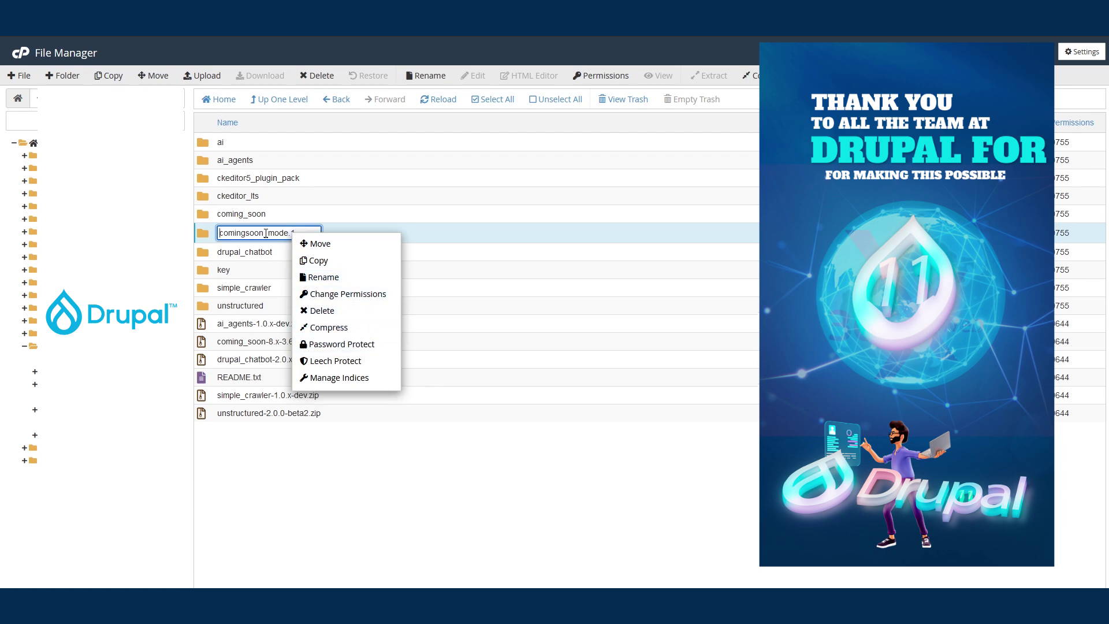
pyautogui.rightClick(442, 236)
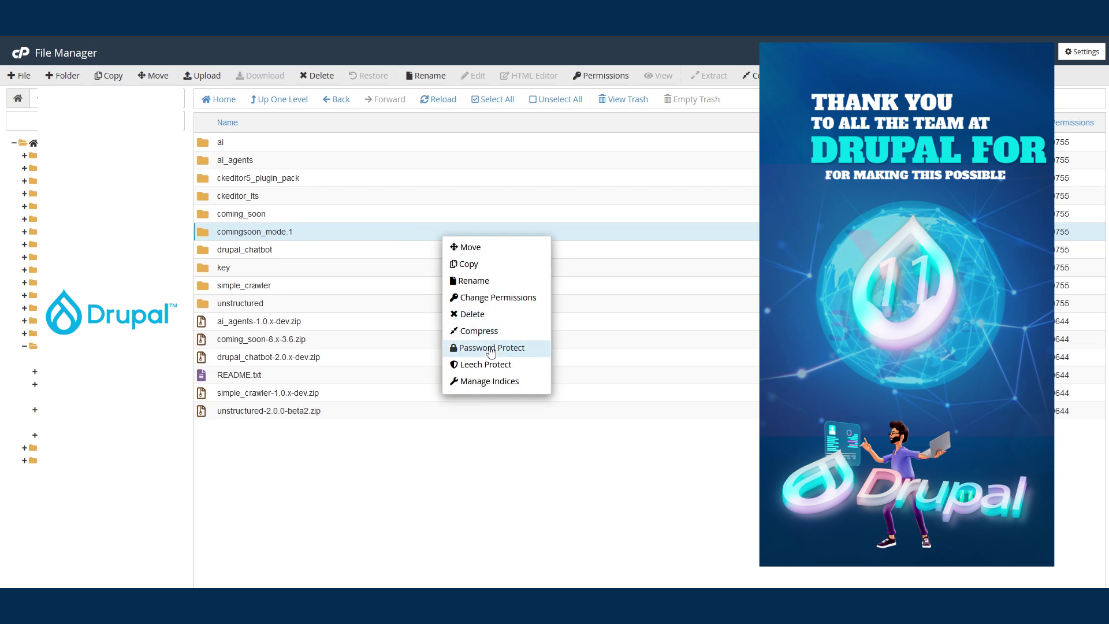
pyautogui.click(484, 314)
pyautogui.click(487, 327)
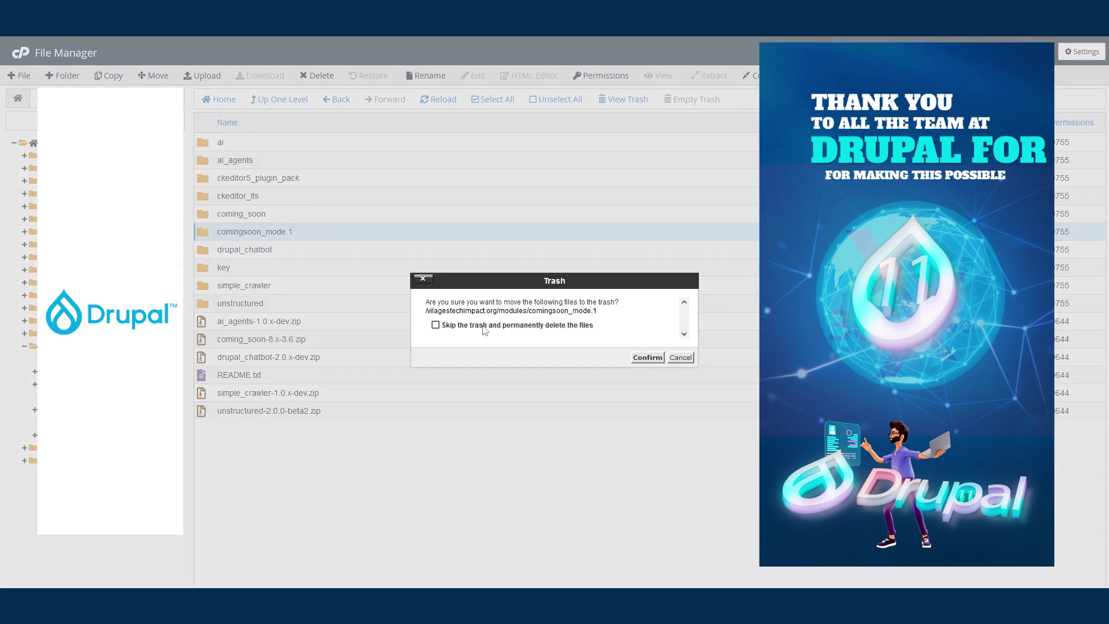
pyautogui.click(637, 358)
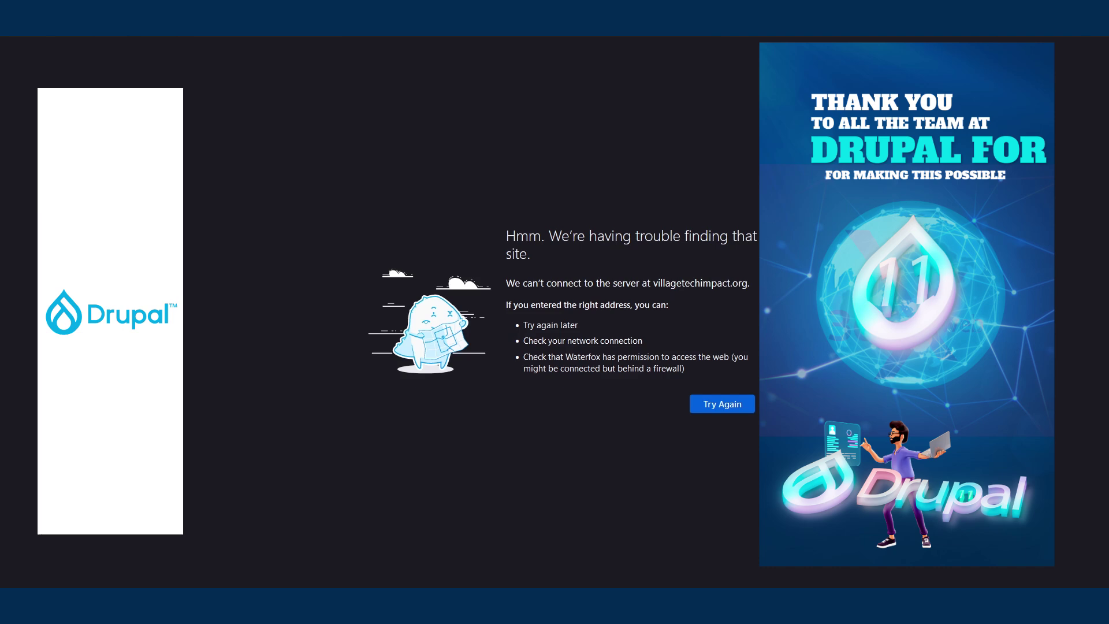
pyautogui.hotkey('ctrl', 'l')
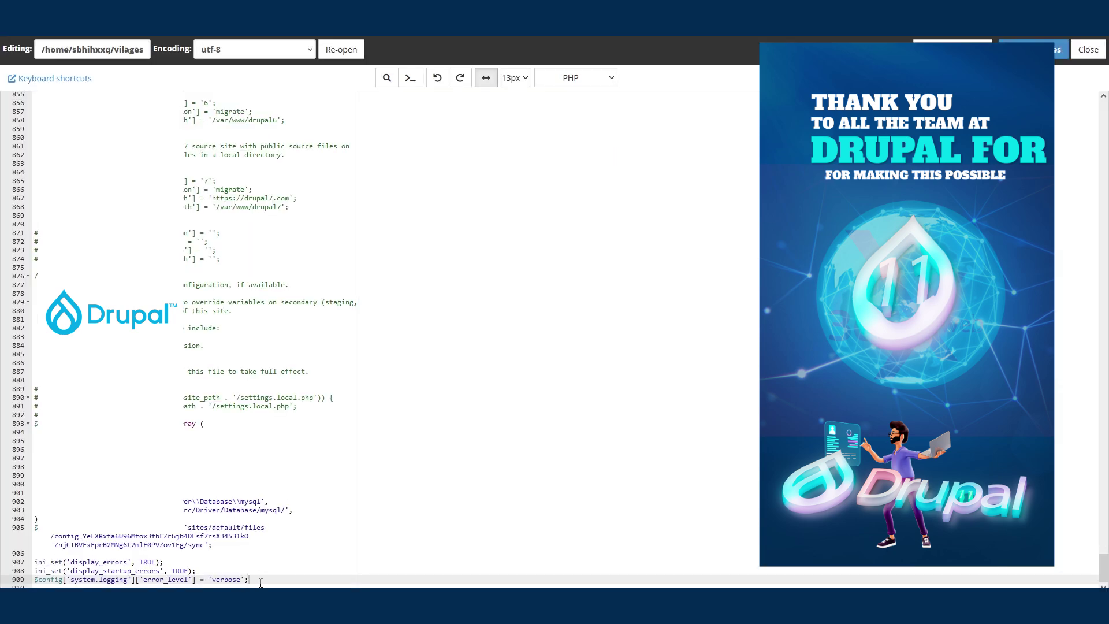
# - Remove debug lines 907–909 and the leftover empty line from settings.php
pyautogui.moveTo(245, 579); pyautogui.dragTo(34, 562)
pyautogui.press('BackSpace')
pyautogui.press('BackSpace')
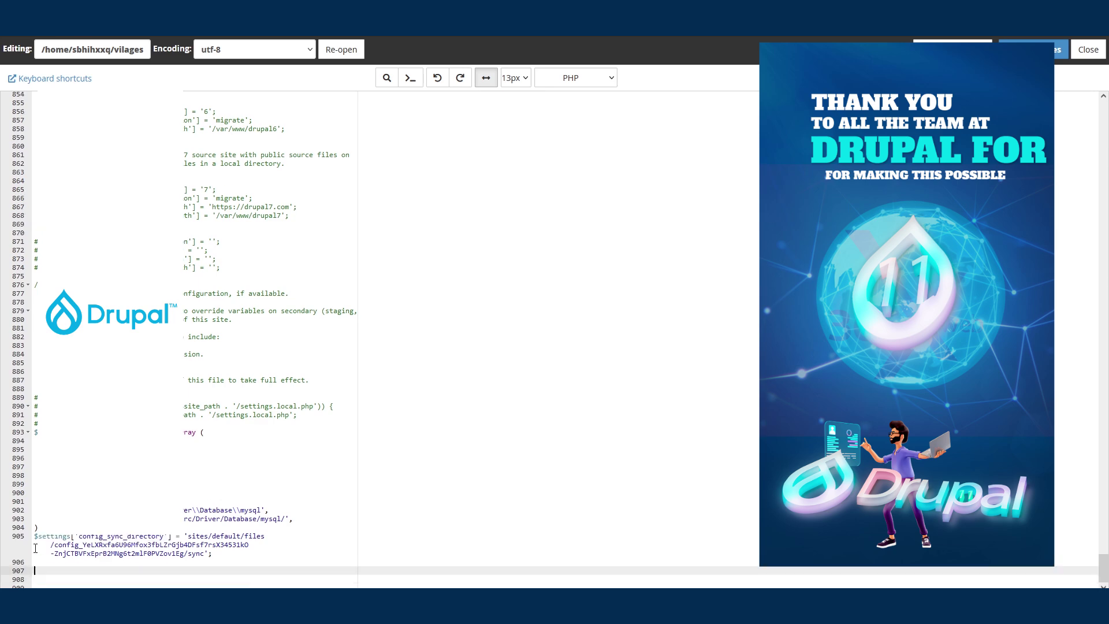
pyautogui.press('BackSpace')
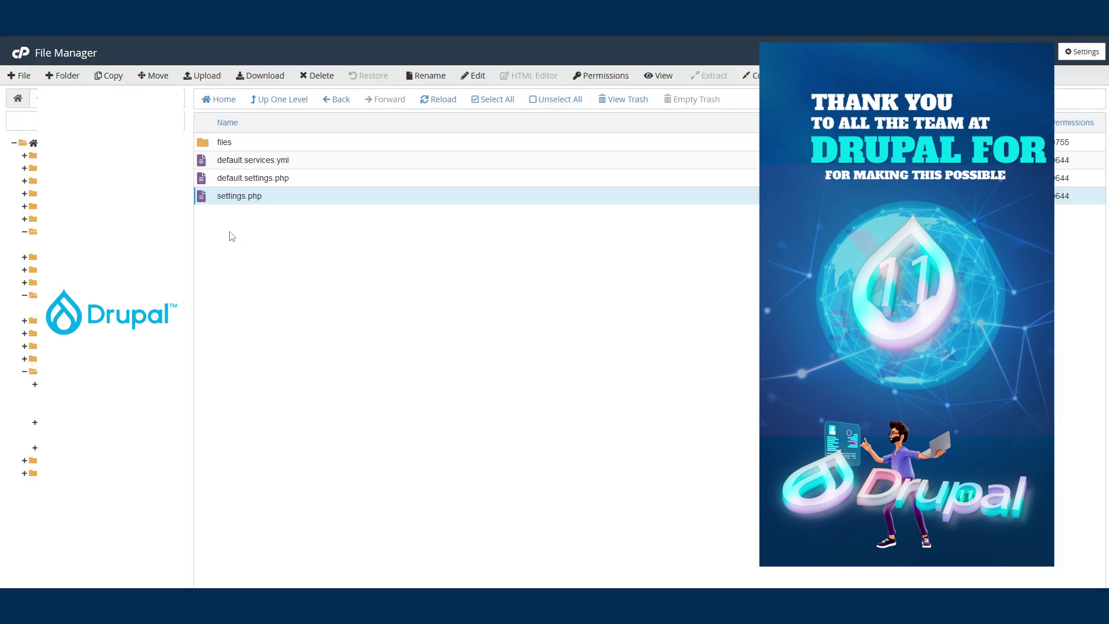
# - Check settings.php's current permissions without changes, then refresh the folder listing
pyautogui.rightClick(253, 197)
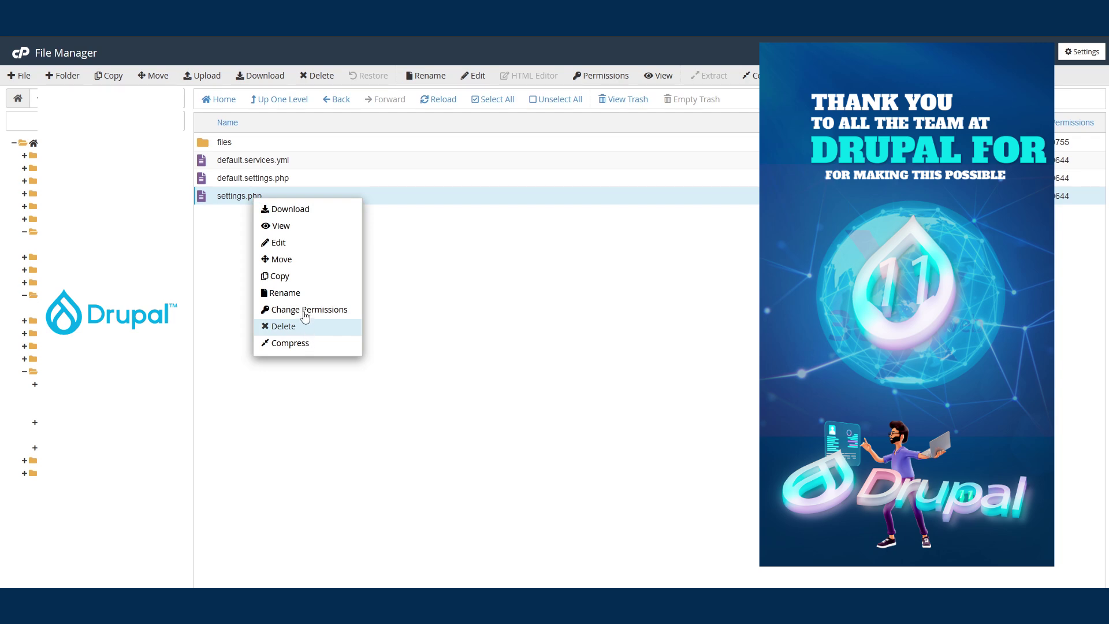
pyautogui.press('Escape')
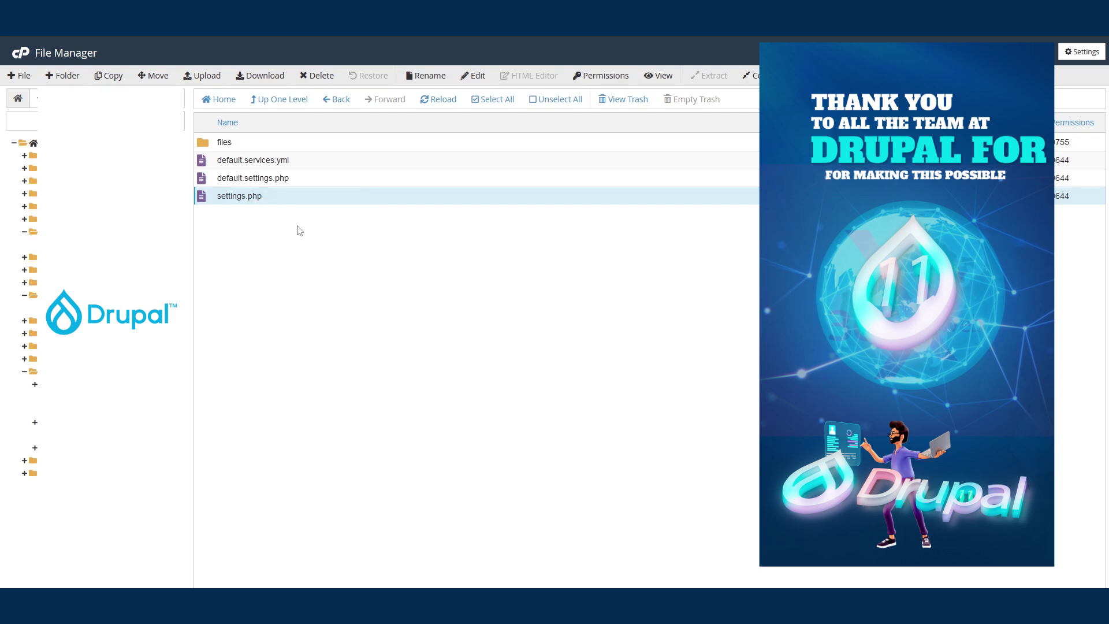
pyautogui.click(276, 195)
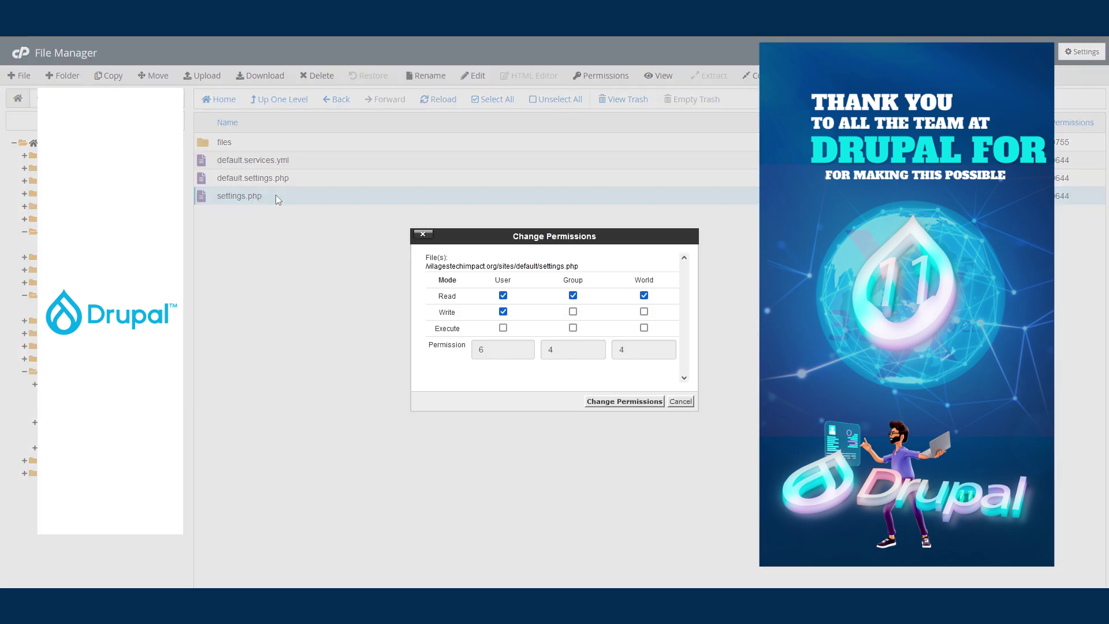
pyautogui.rightClick(276, 196)
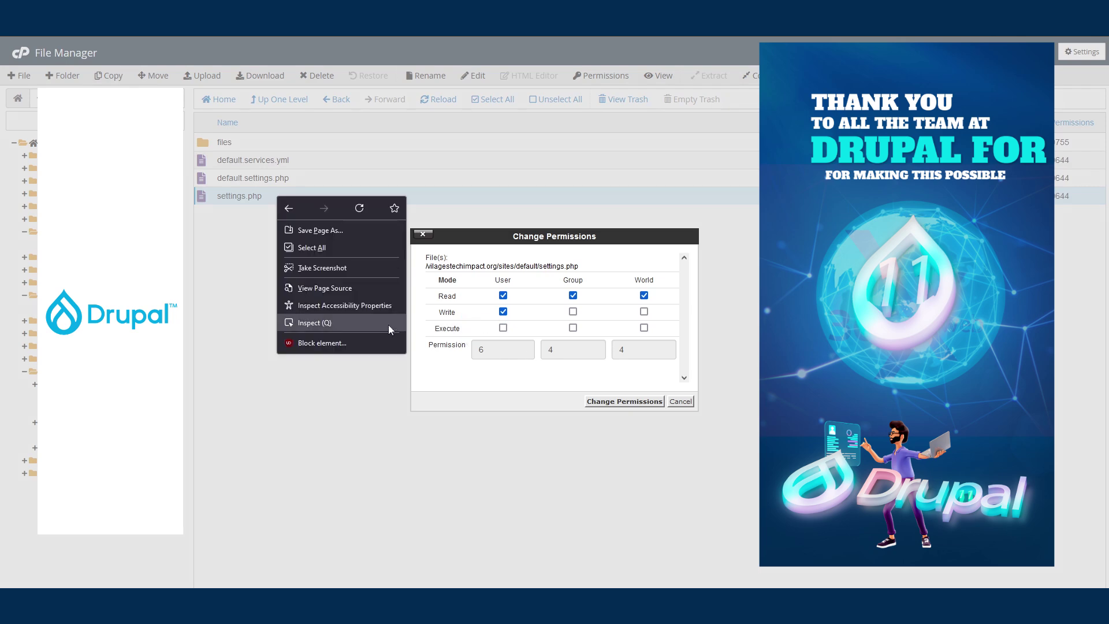
pyautogui.press('Escape')
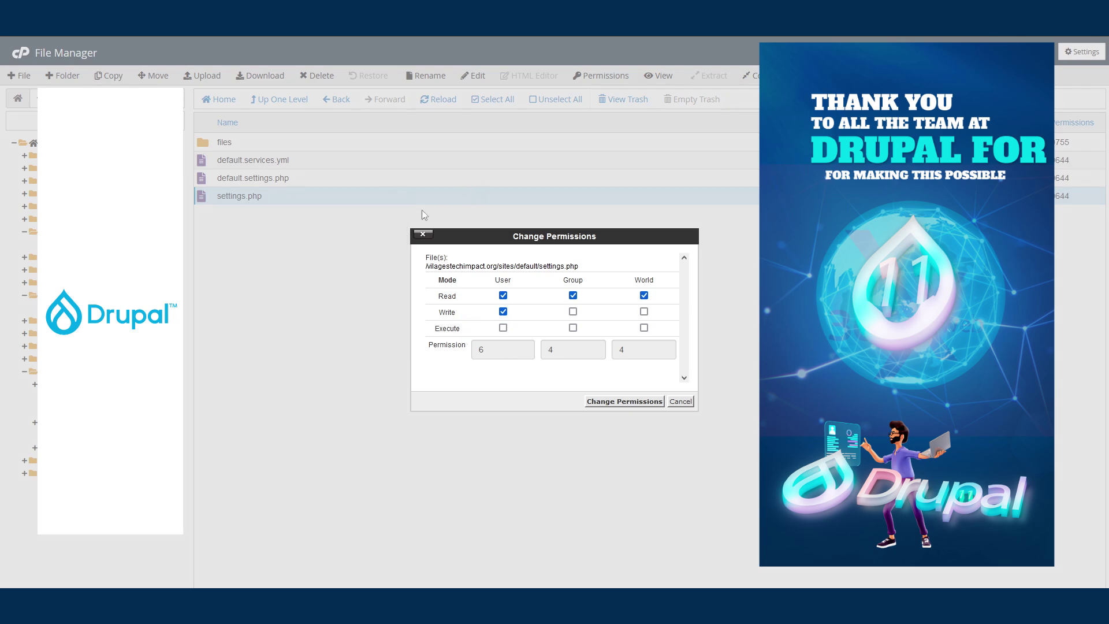
pyautogui.click(682, 402)
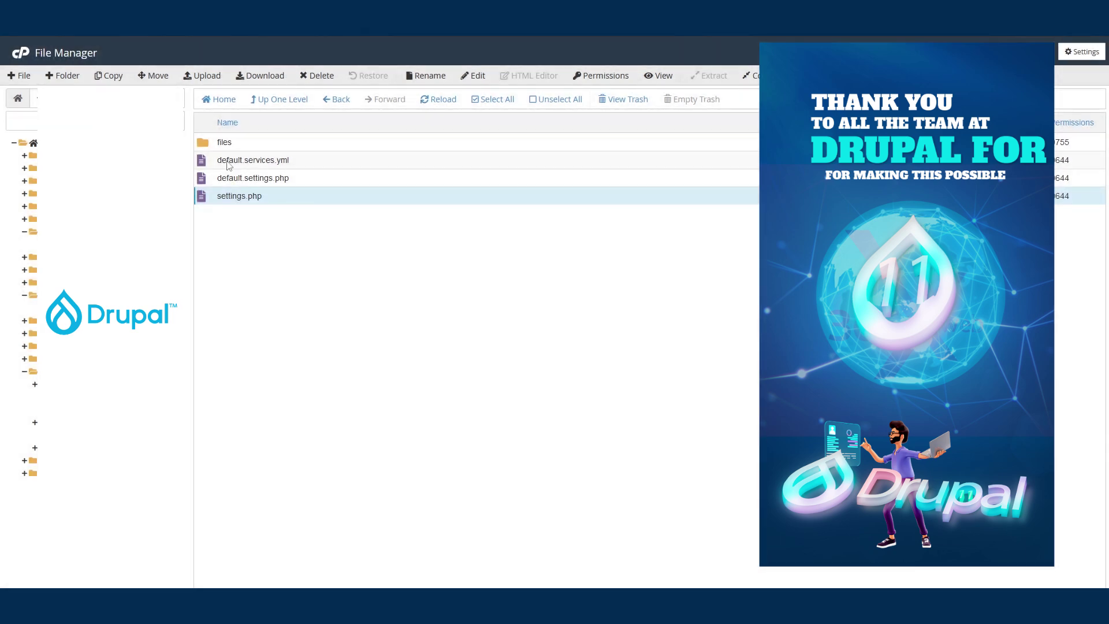
pyautogui.rightClick(254, 197)
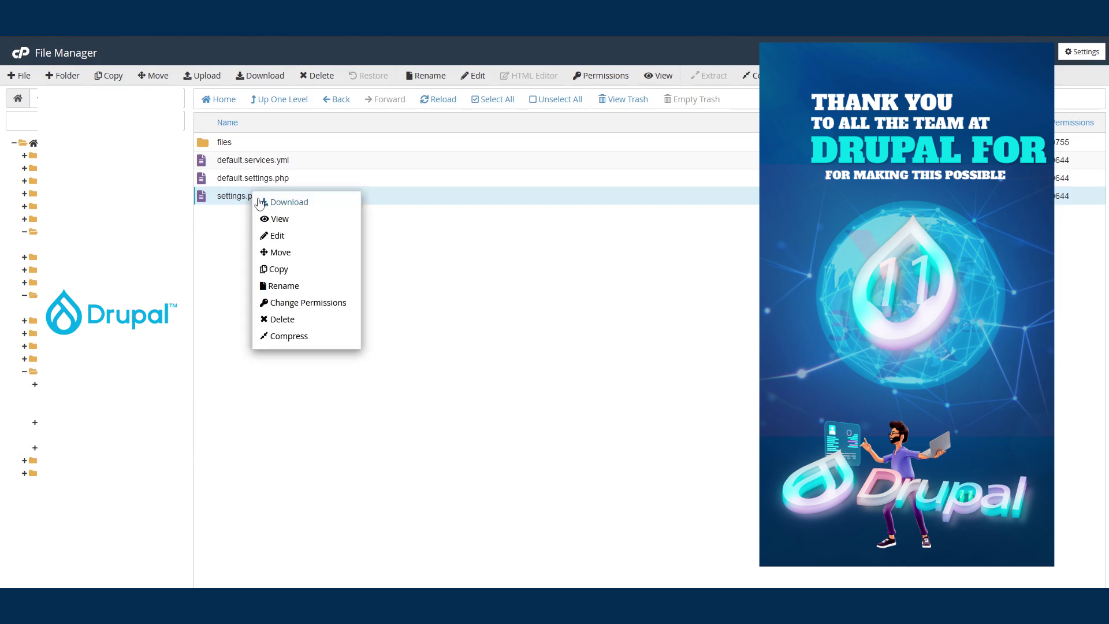
pyautogui.click(325, 301)
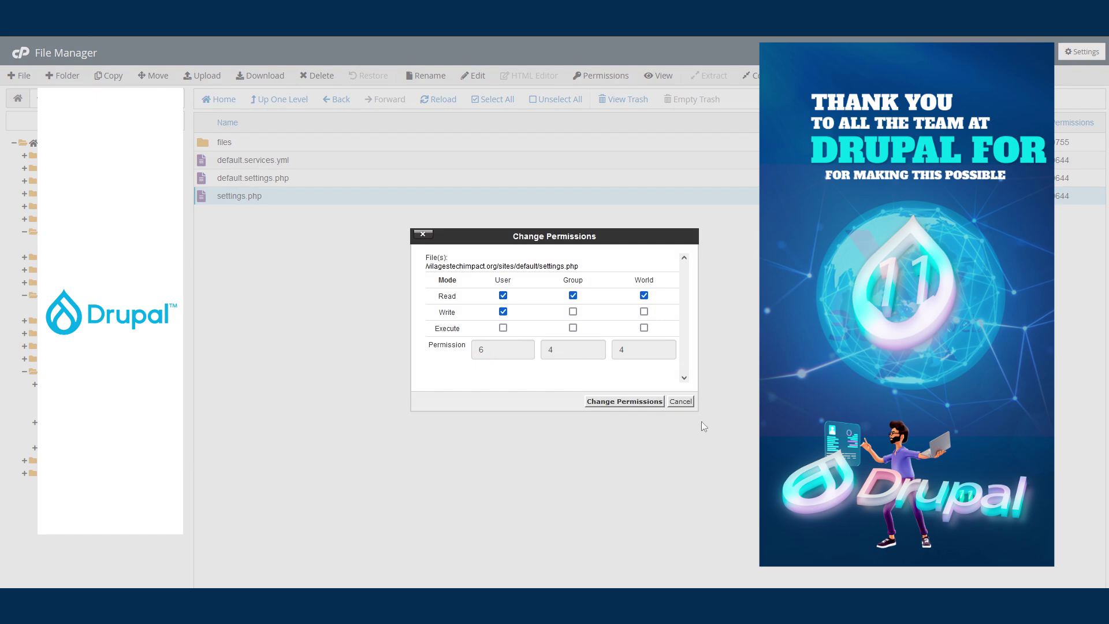
pyautogui.click(682, 403)
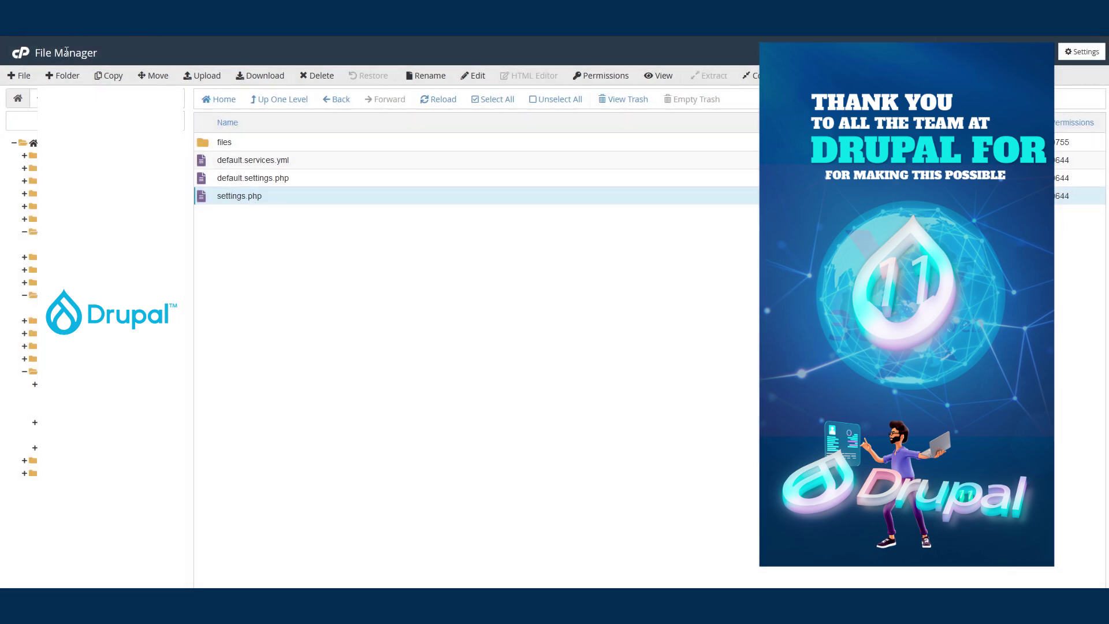
pyautogui.rightClick(247, 197)
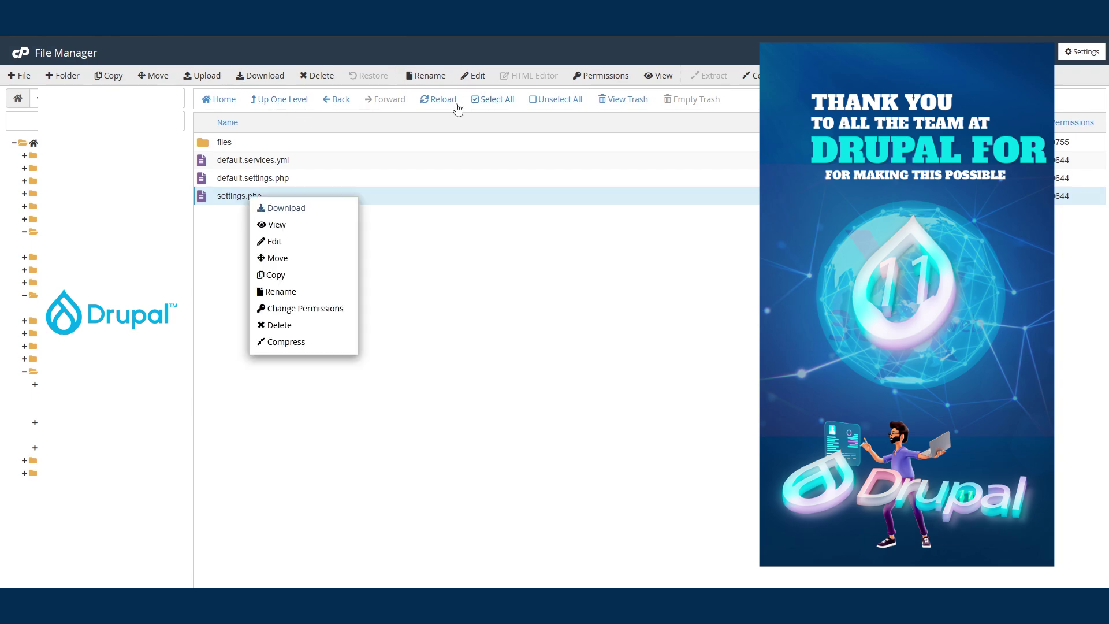
pyautogui.click(441, 102)
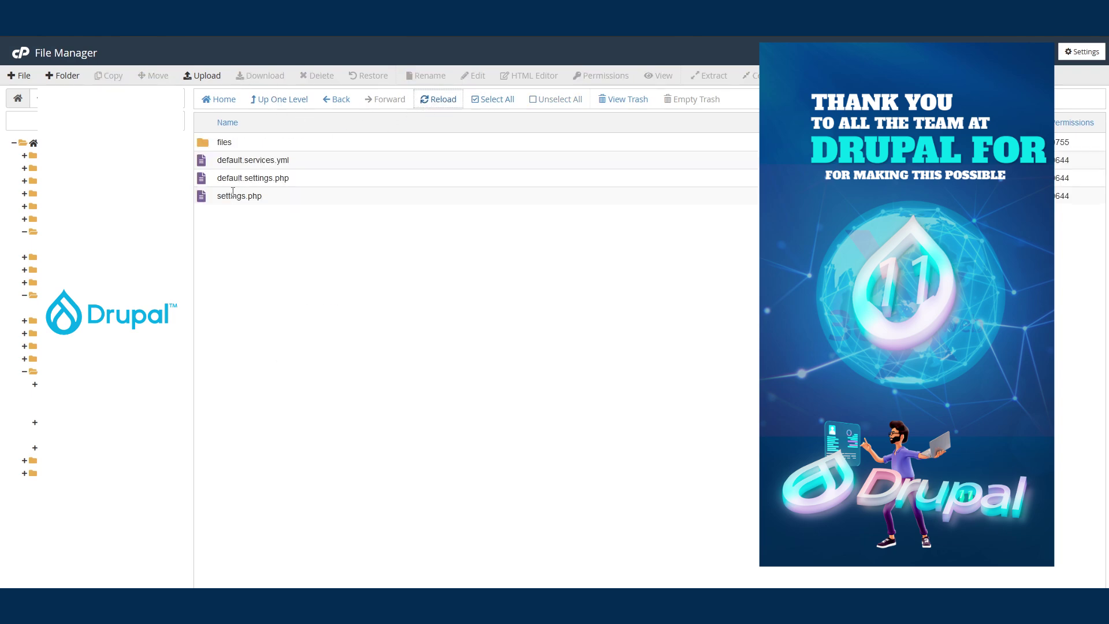
# - Remove owner write access from settings.php, making it read-only at 444
pyautogui.rightClick(234, 196)
pyautogui.click(295, 304)
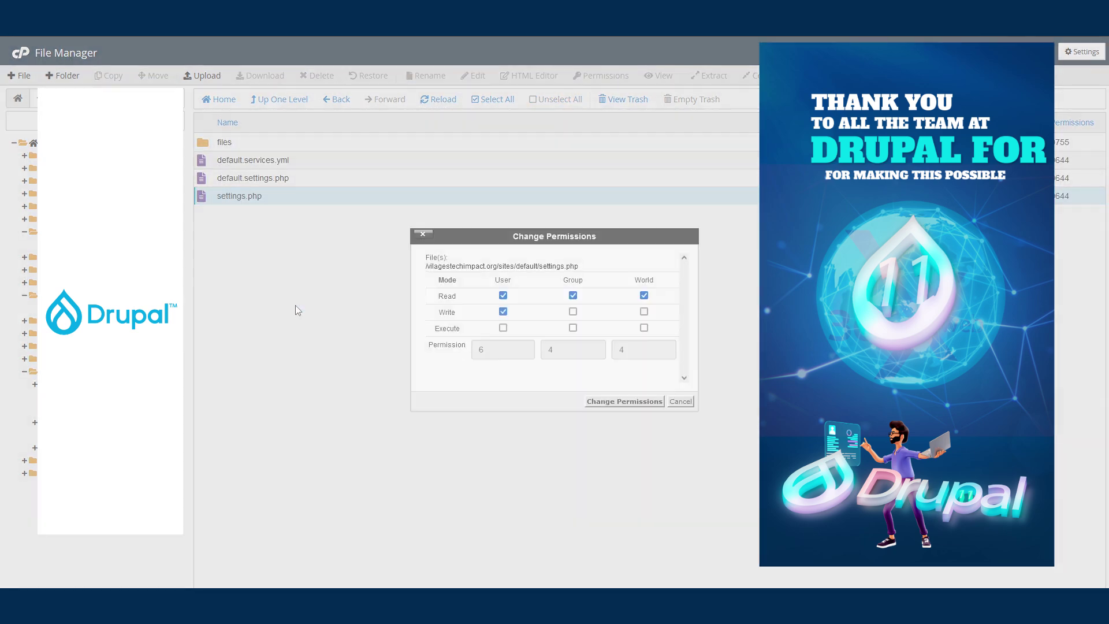
pyautogui.click(503, 311)
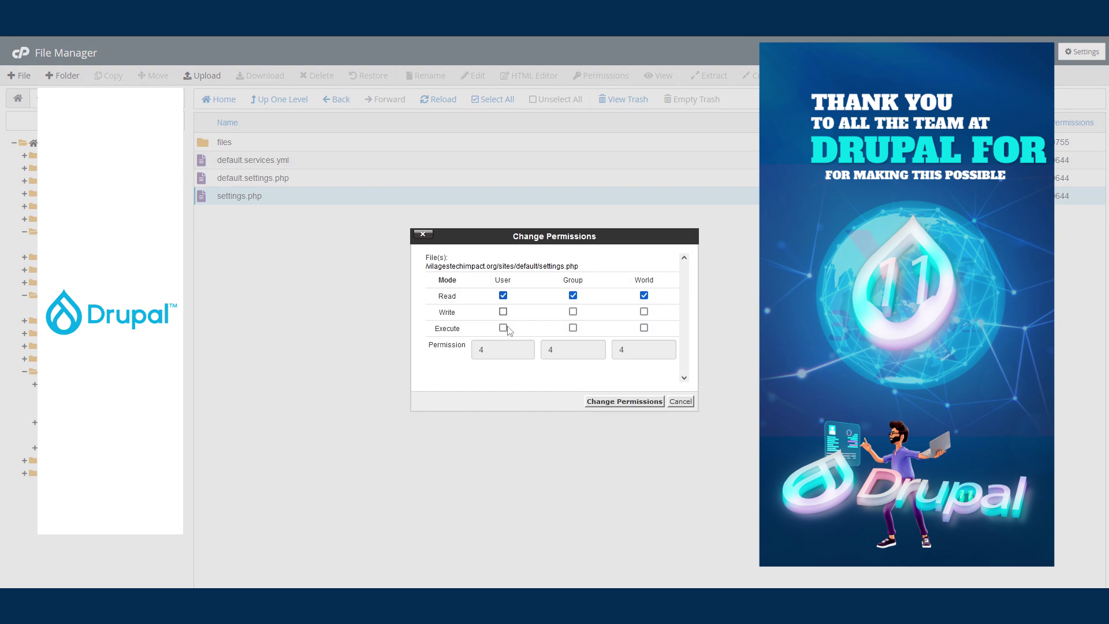
pyautogui.click(616, 403)
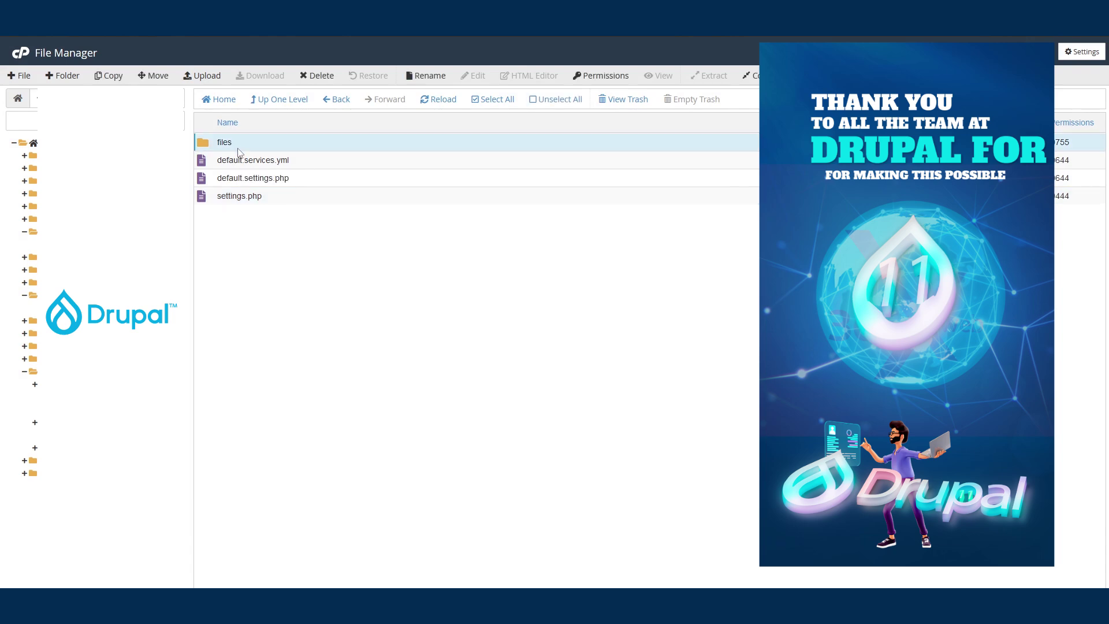
# - Back in sites, set the default folder to 555 by removing owner write access
pyautogui.click(276, 99)
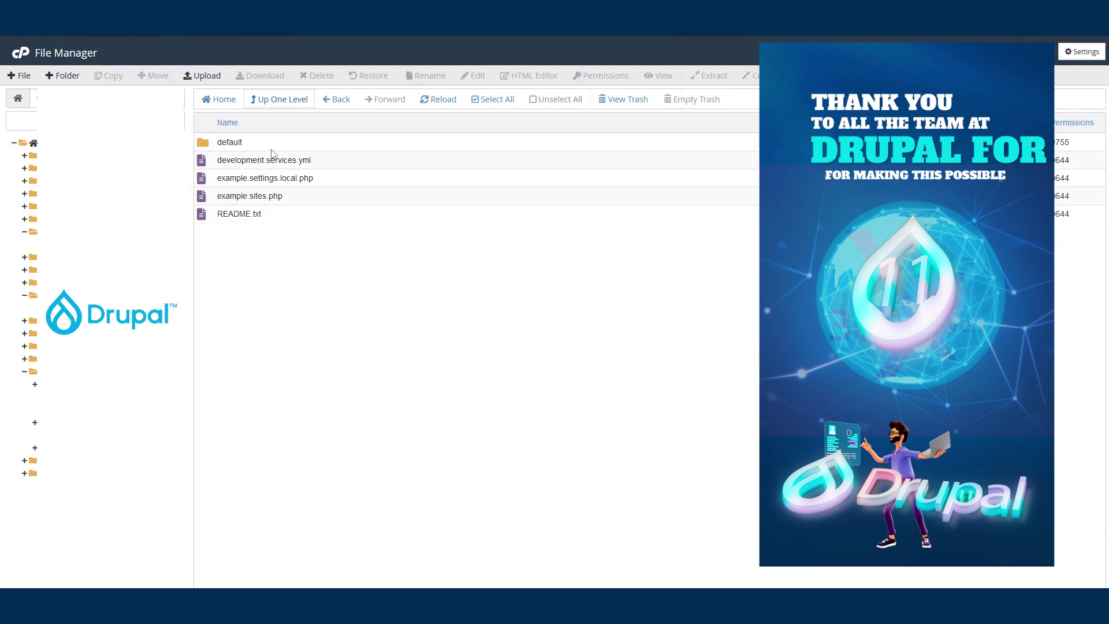
pyautogui.rightClick(234, 143)
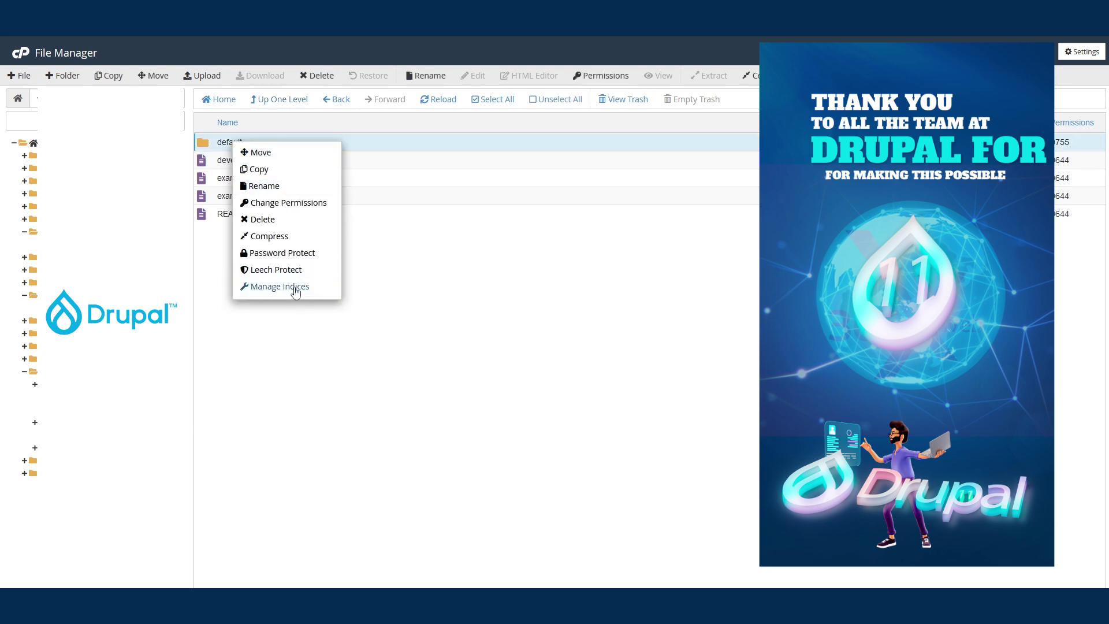
pyautogui.click(289, 203)
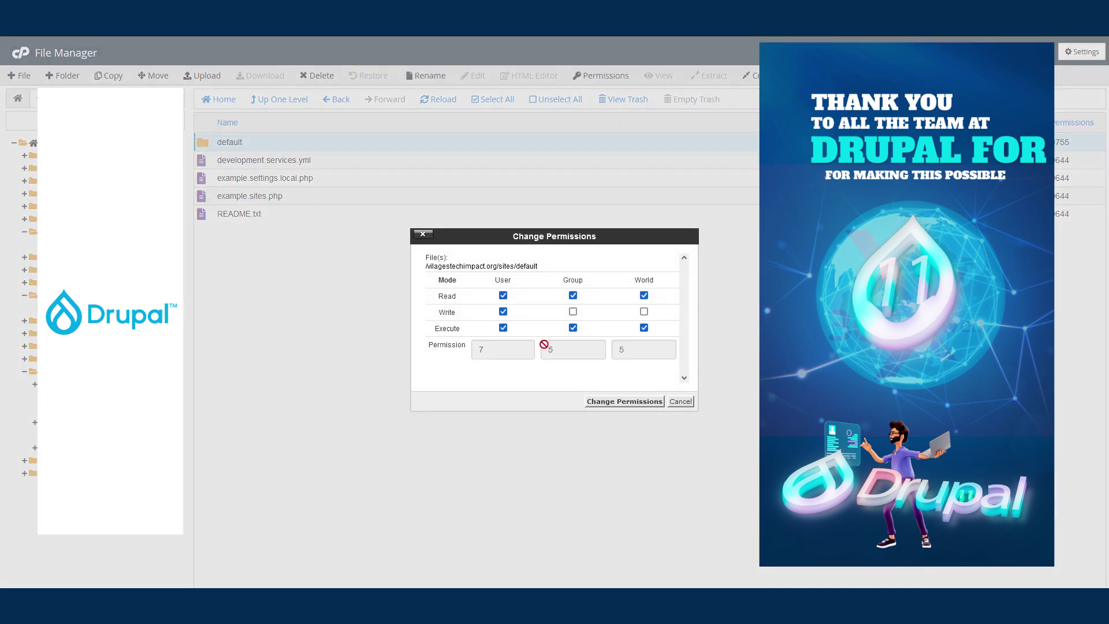
pyautogui.click(503, 312)
pyautogui.click(629, 401)
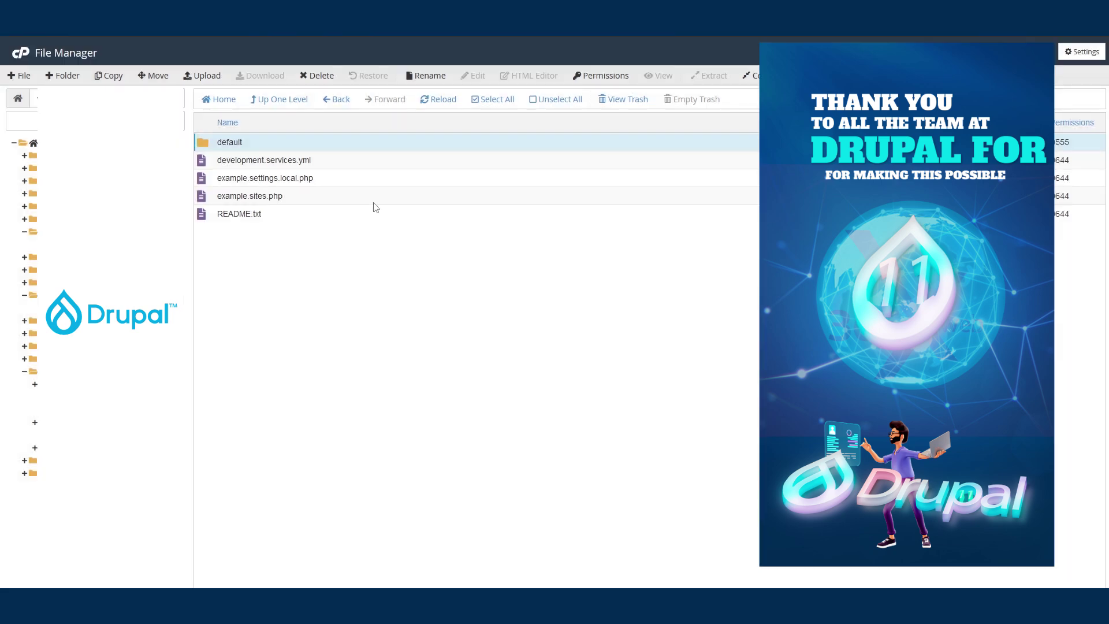